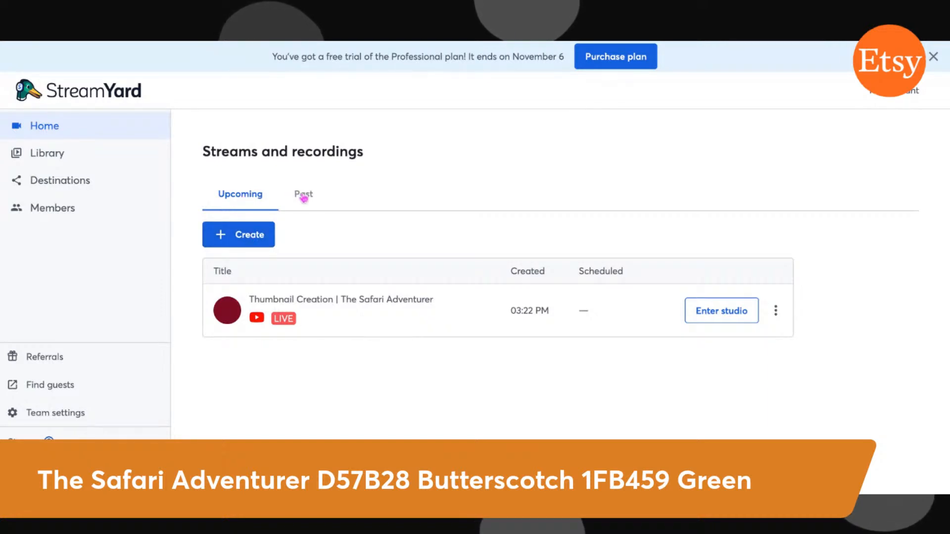
Start creating a studio live stream with the Beauty Bubble YouTube channel as its destination
{"action": "left_click", "coordinate": [248, 238]}
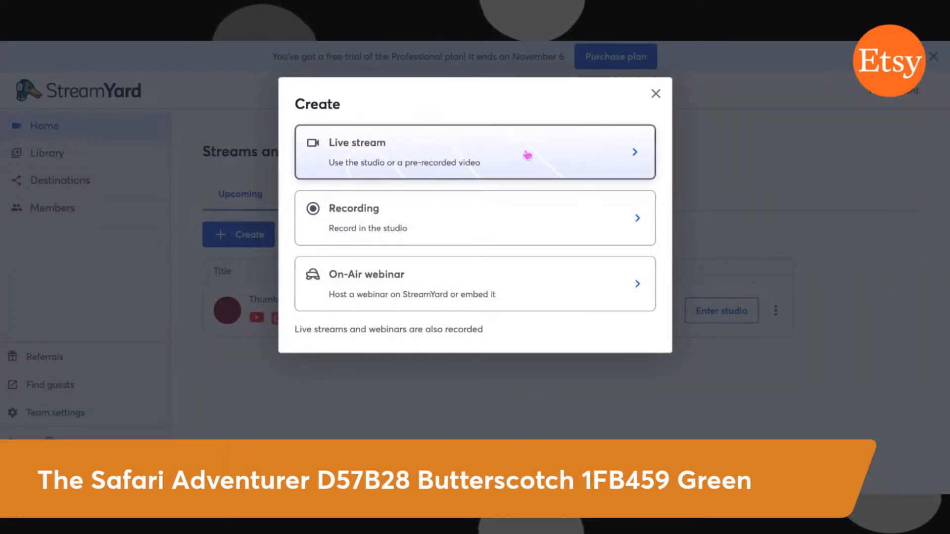
{"action": "left_click", "coordinate": [557, 154]}
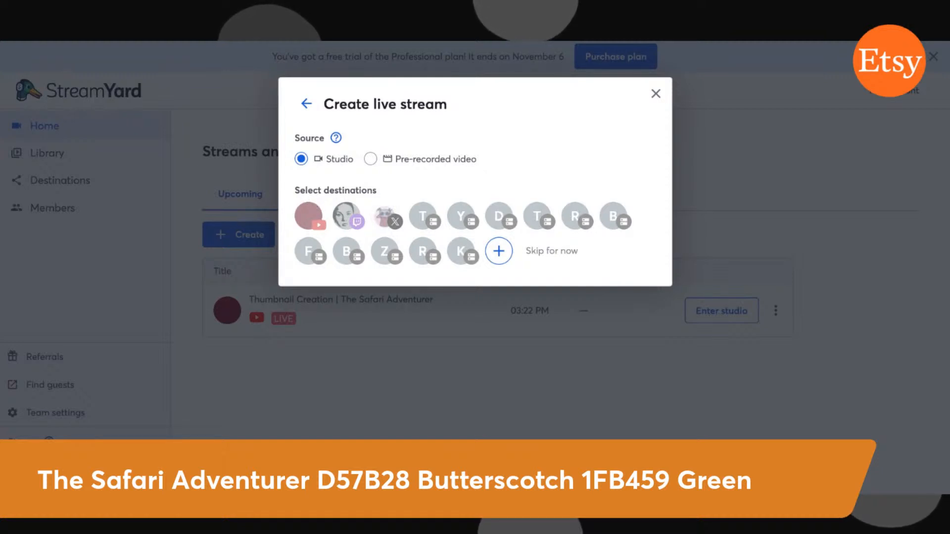
{"action": "left_click", "coordinate": [307, 218]}
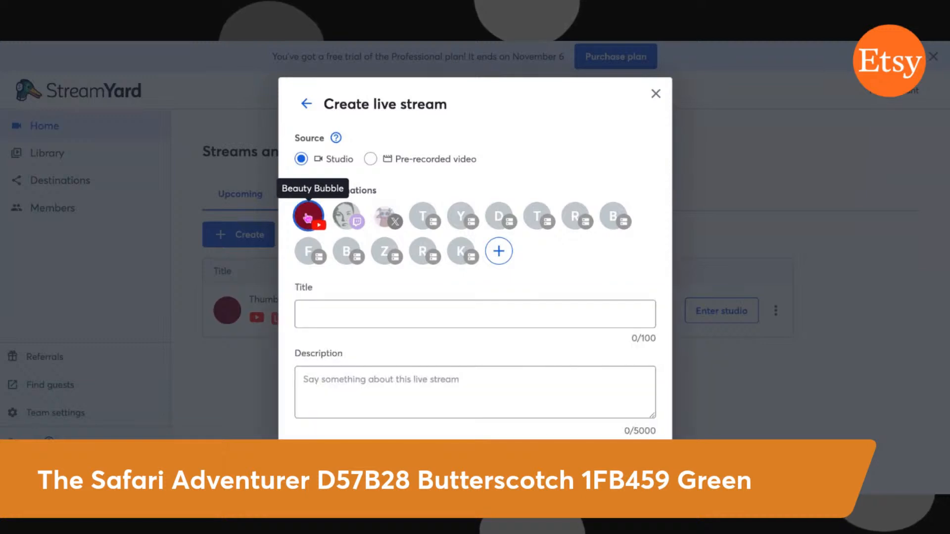
Enter a single period as both the title and the description of the live stream
{"action": "scroll", "coordinate": [546, 272], "scroll_direction": "down", "scroll_amount": 2}
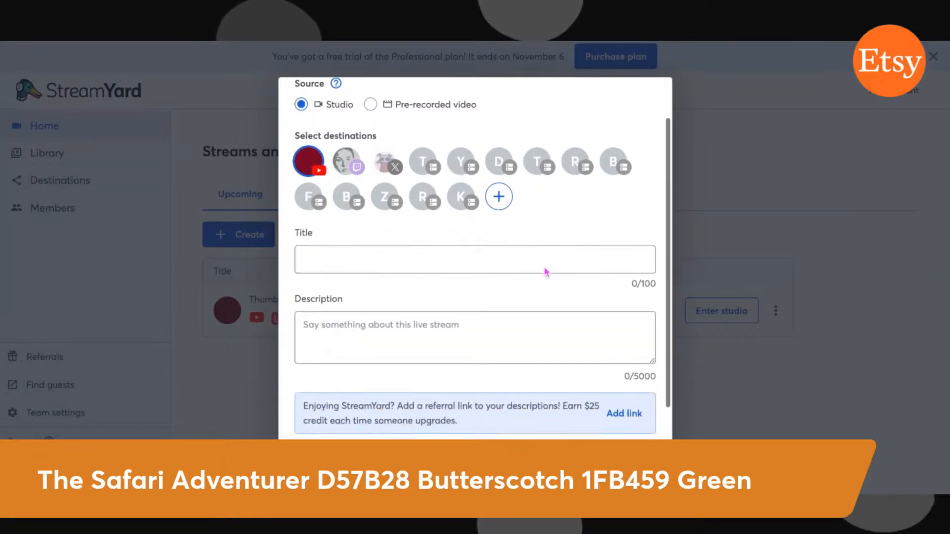
{"action": "scroll", "coordinate": [546, 272], "scroll_direction": "down", "scroll_amount": 1}
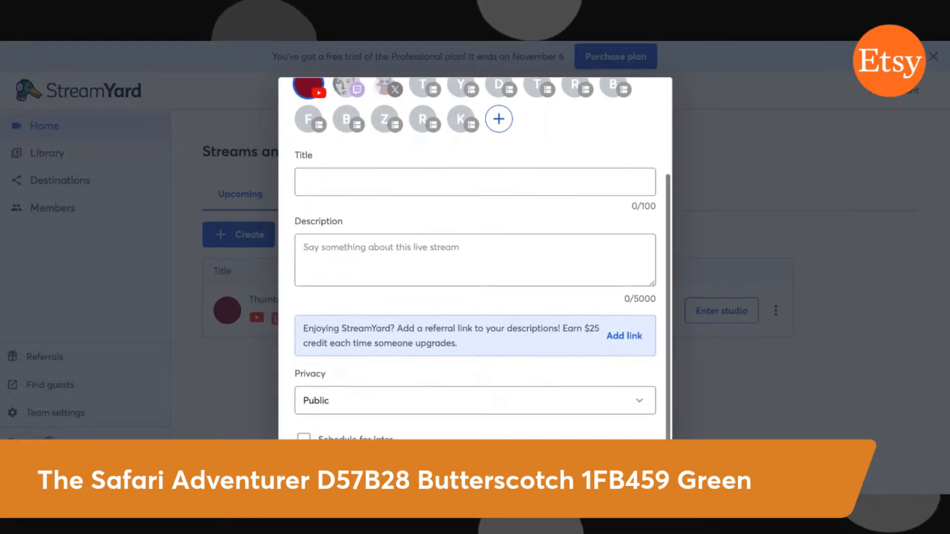
{"action": "left_click", "coordinate": [318, 167]}
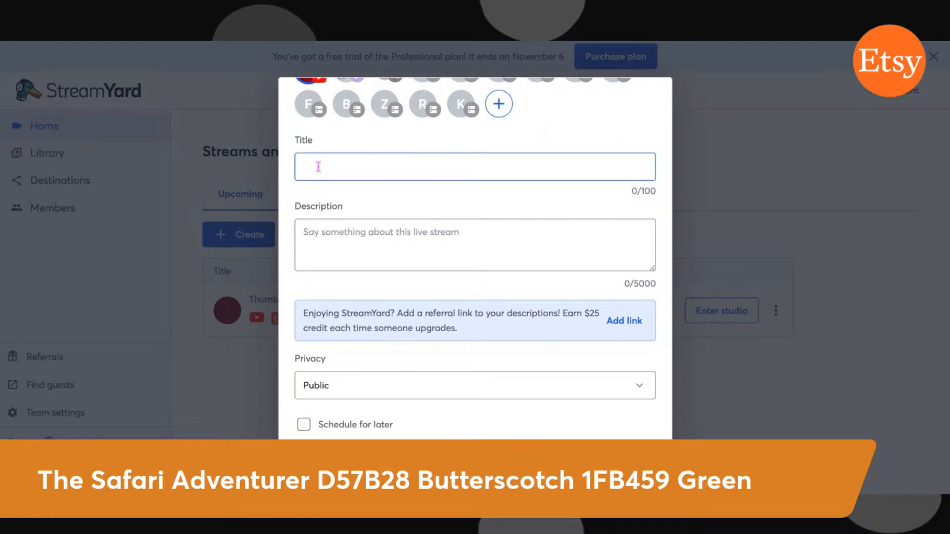
{"action": "type", "text": "."}
{"action": "left_click", "coordinate": [317, 235]}
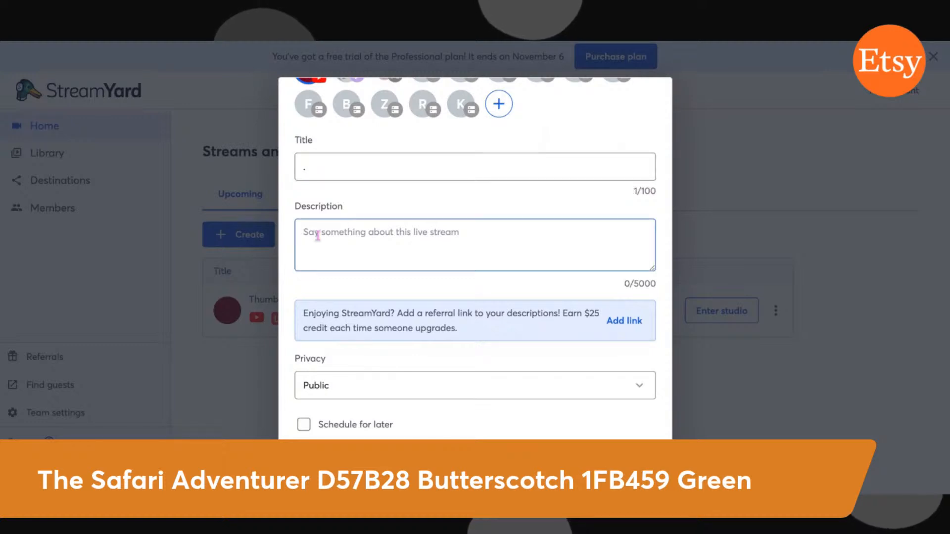
{"action": "type", "text": "."}
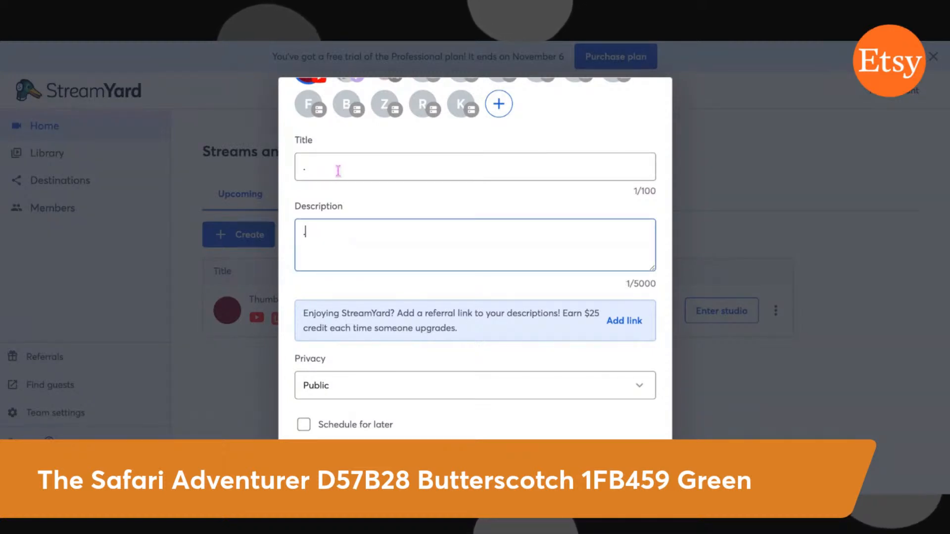
Schedule the live stream for later and set its start date to Apr 7, 2024
{"action": "scroll", "coordinate": [338, 245], "scroll_direction": "down", "scroll_amount": 1}
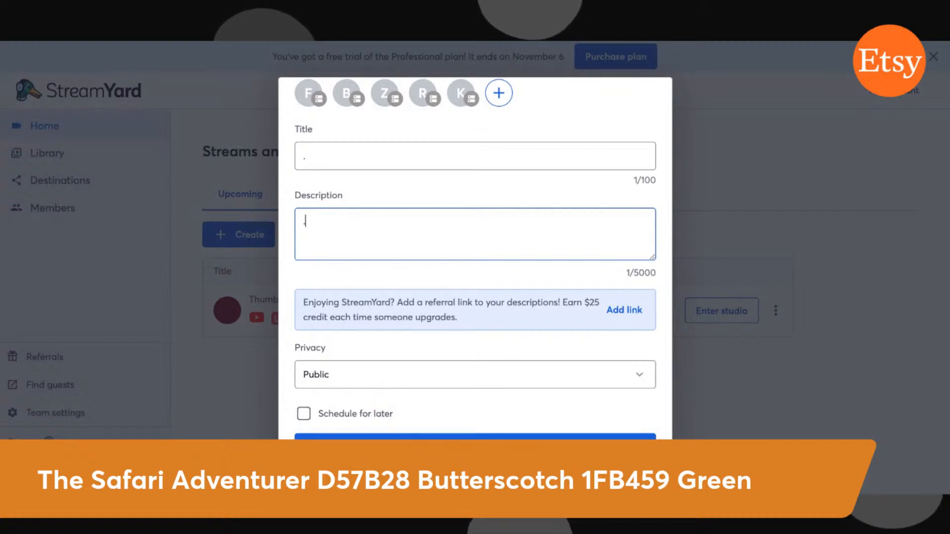
{"action": "left_click", "coordinate": [303, 414]}
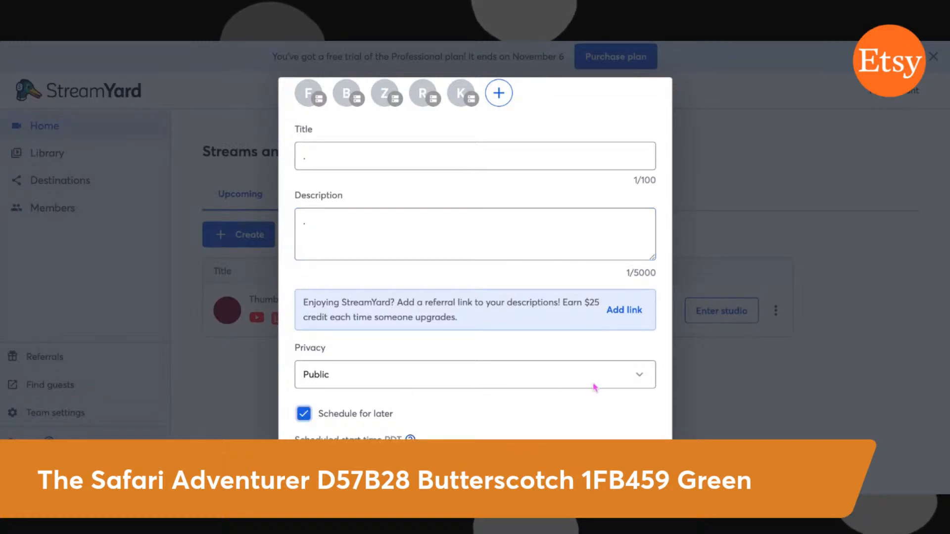
{"action": "scroll", "coordinate": [595, 387], "scroll_direction": "down", "scroll_amount": 3}
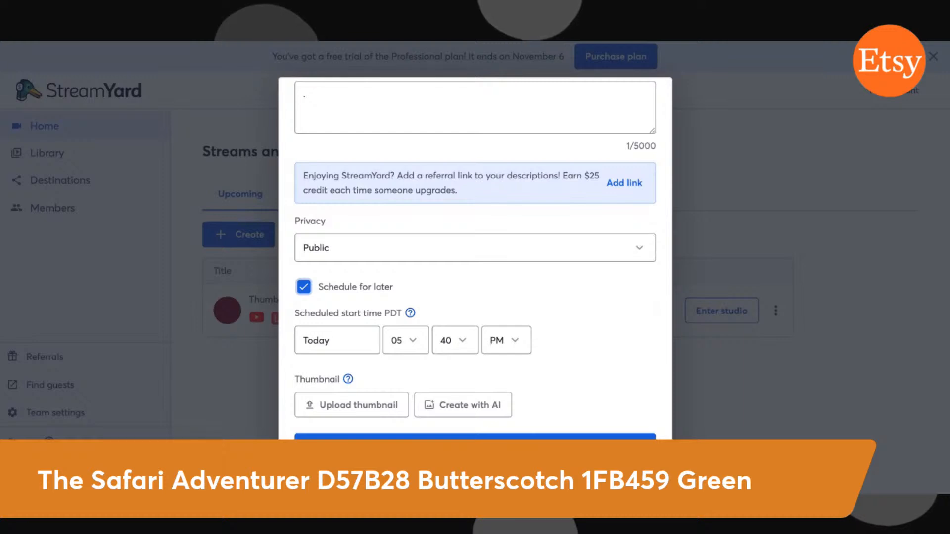
{"action": "left_click", "coordinate": [337, 341]}
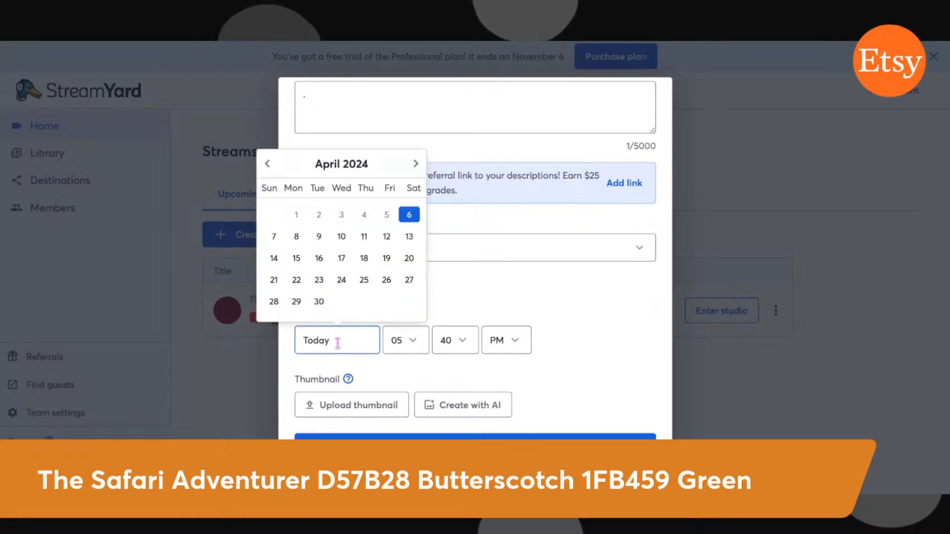
{"action": "left_click", "coordinate": [275, 238]}
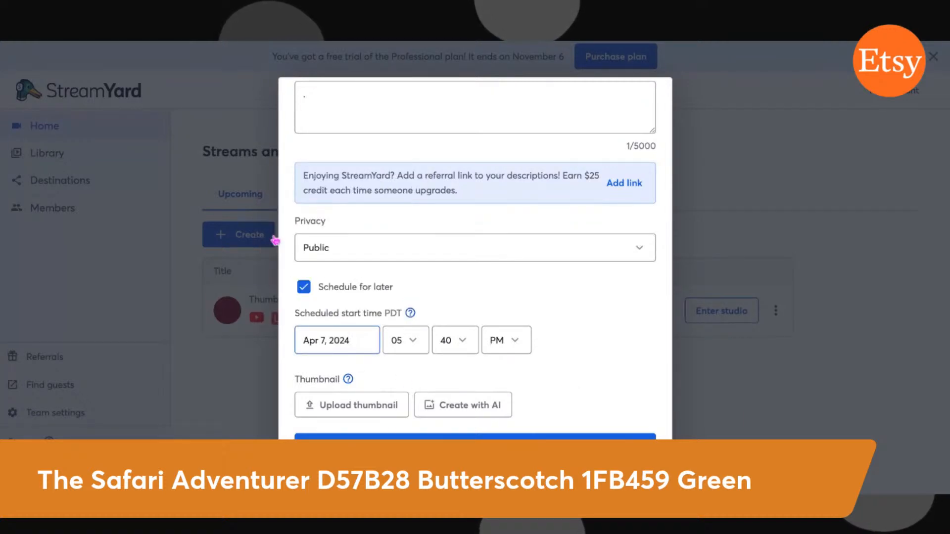
Set the scheduled start time to 09:55 AM
{"action": "left_click", "coordinate": [413, 342]}
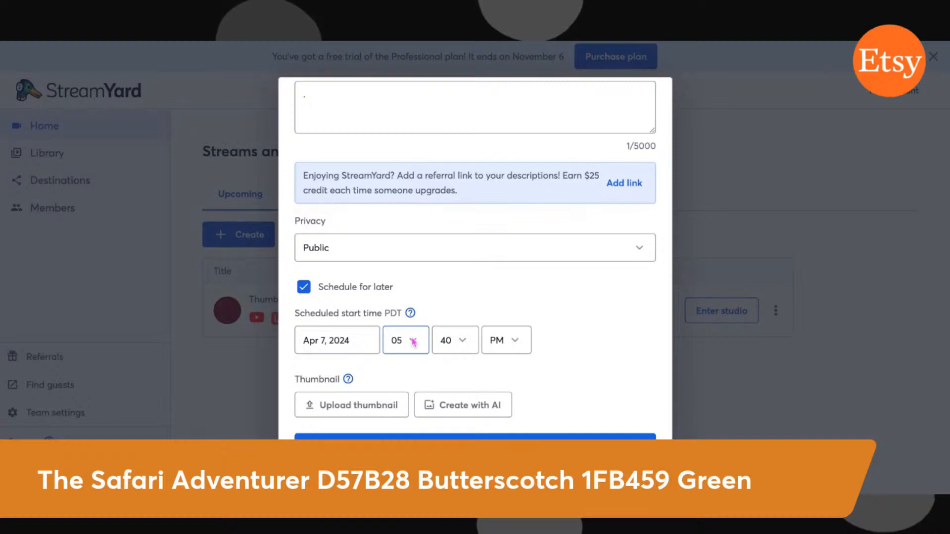
{"action": "key", "text": "9"}
{"action": "left_click", "coordinate": [463, 342]}
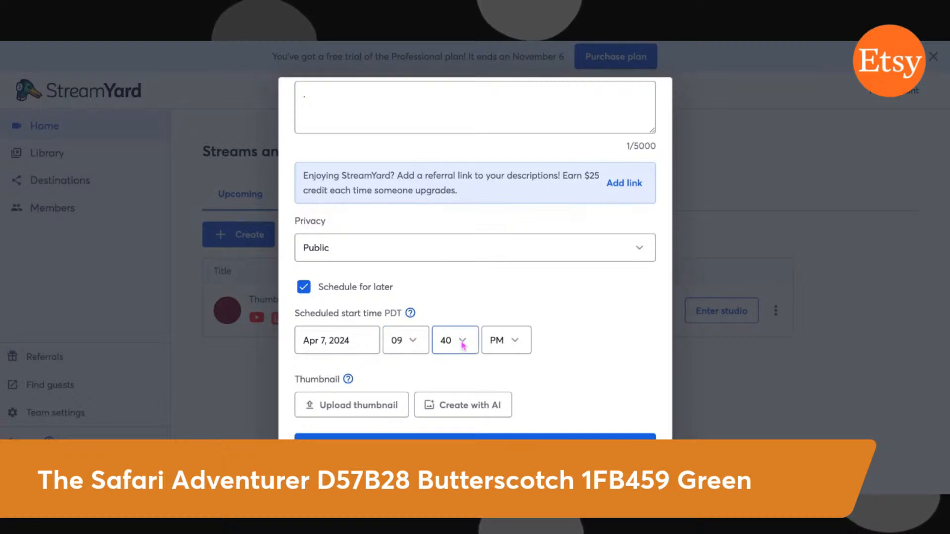
{"action": "key", "text": "5"}
{"action": "key", "text": "5"}
{"action": "left_click", "coordinate": [517, 340]}
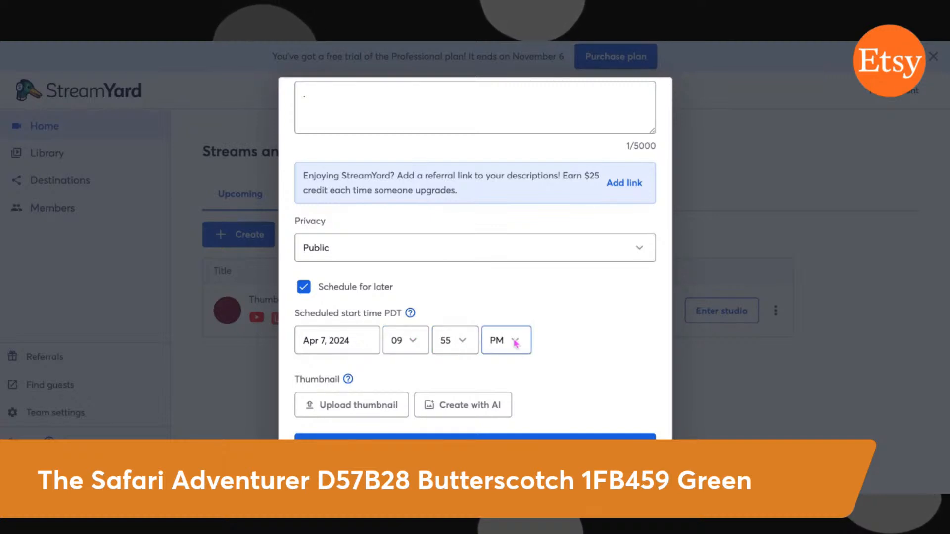
{"action": "key", "text": "a"}
{"action": "left_click", "coordinate": [597, 343]}
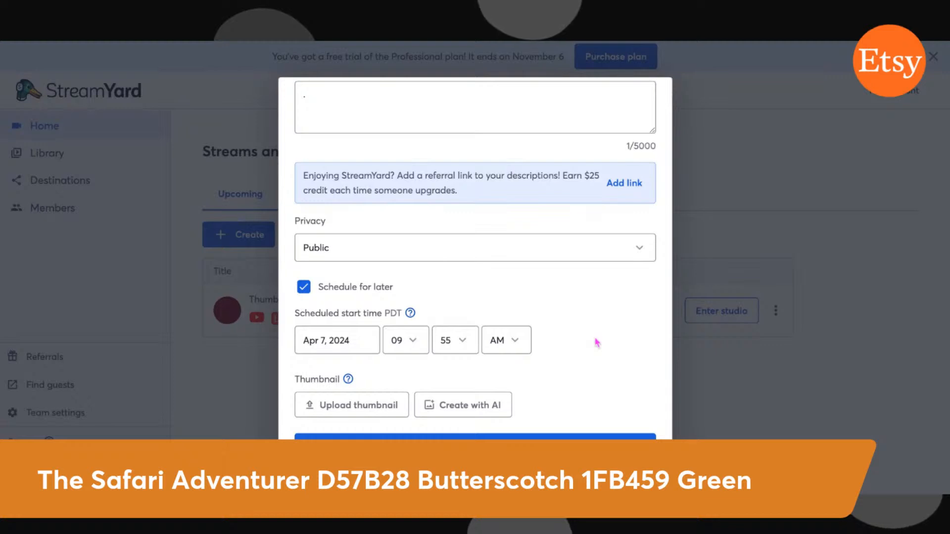
Open the AI thumbnail creator for the scheduled live stream
{"action": "scroll", "coordinate": [597, 342], "scroll_direction": "up", "scroll_amount": 3}
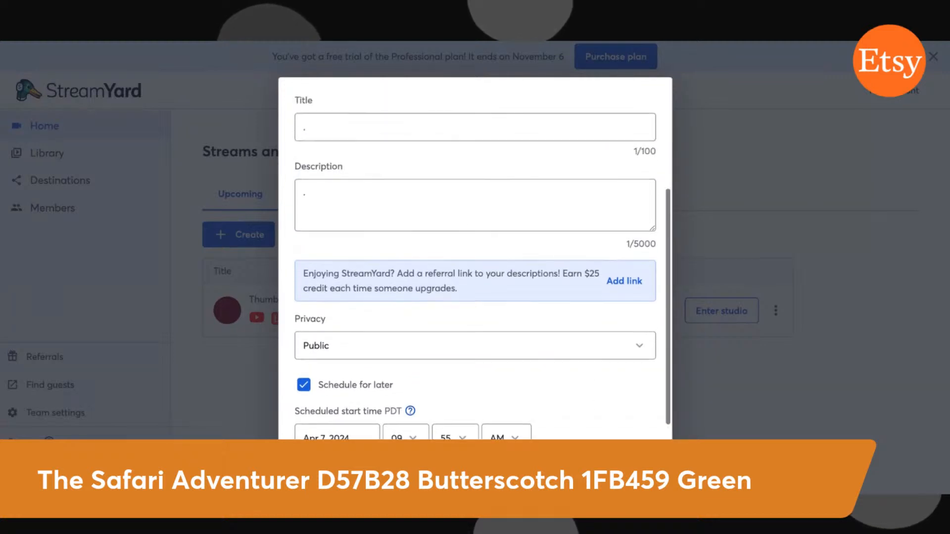
{"action": "scroll", "coordinate": [475, 258], "scroll_direction": "down", "scroll_amount": 3}
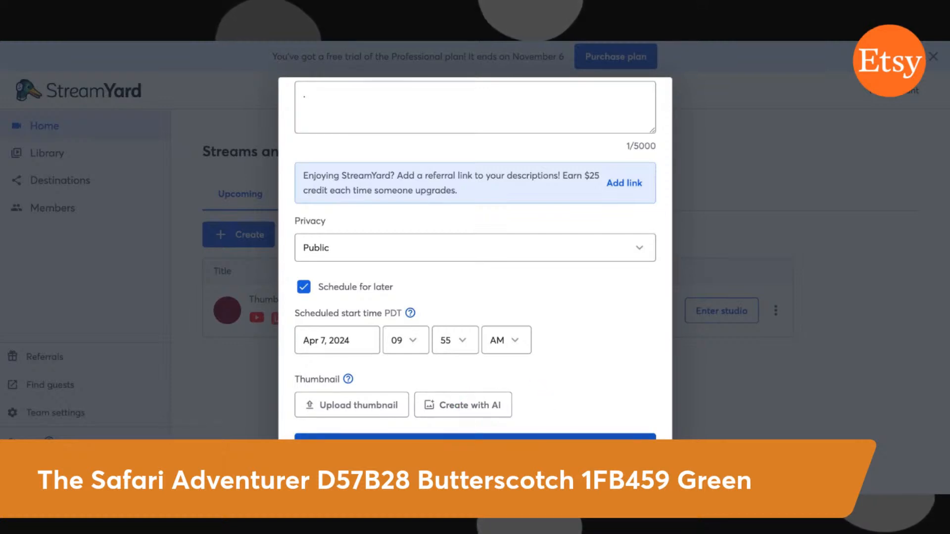
{"action": "left_click", "coordinate": [472, 403]}
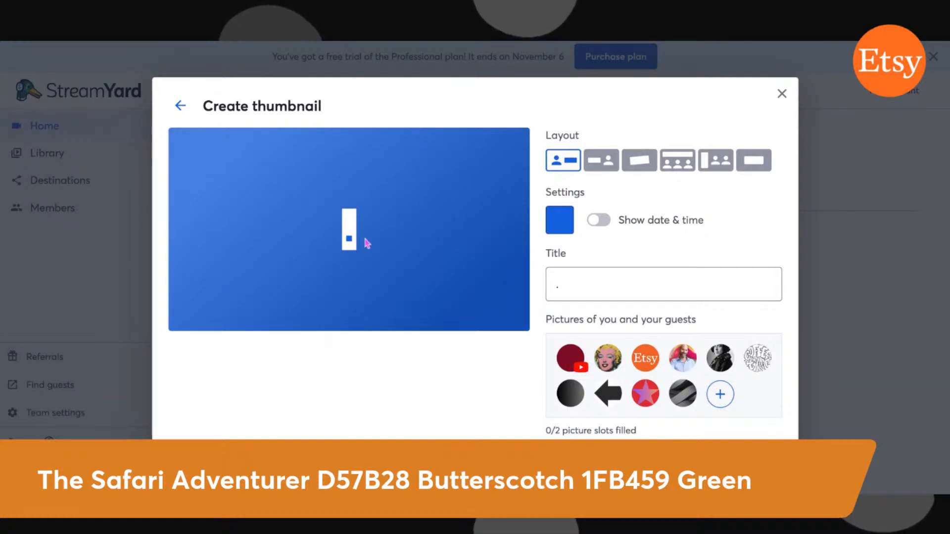
Try a longer row of periods as the thumbnail title and cut it back to a single period
{"action": "left_click", "coordinate": [576, 285]}
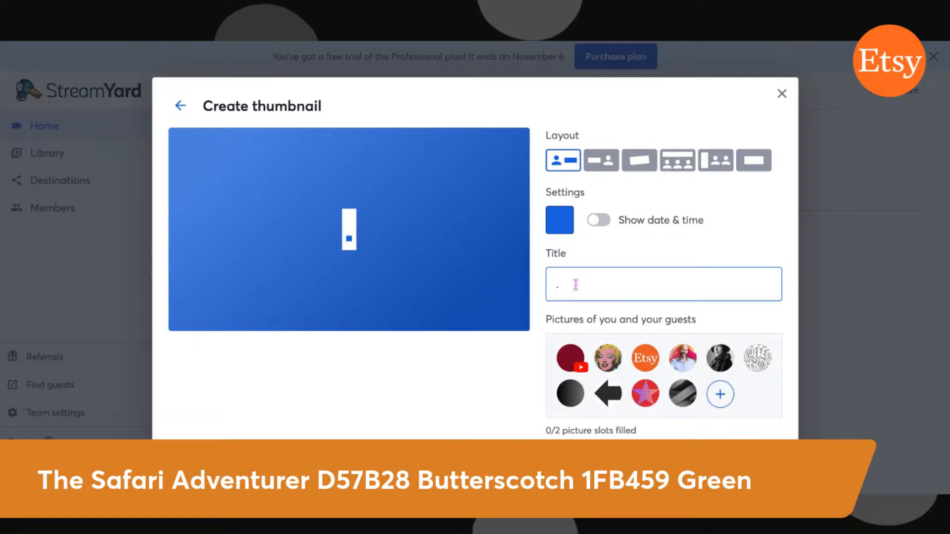
{"action": "type", "text": "..."}
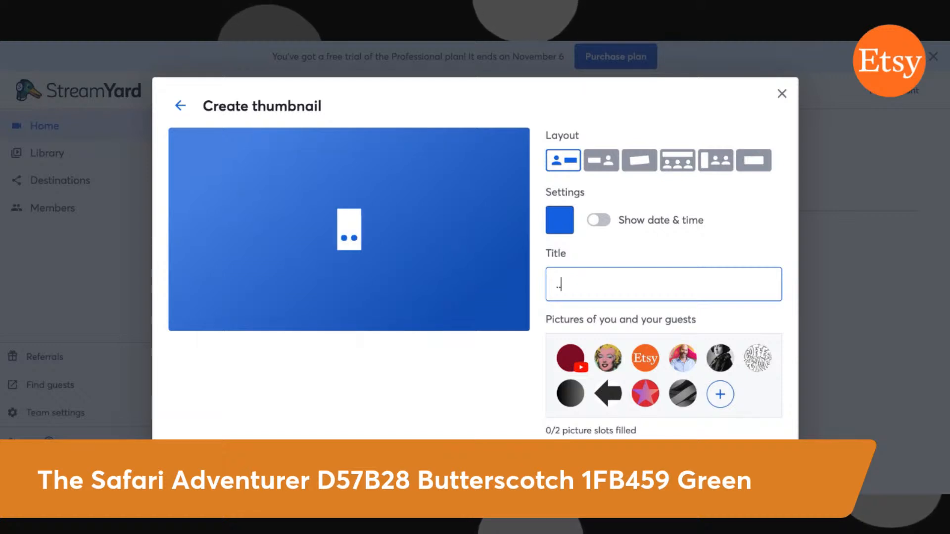
{"action": "type", "text": "......."}
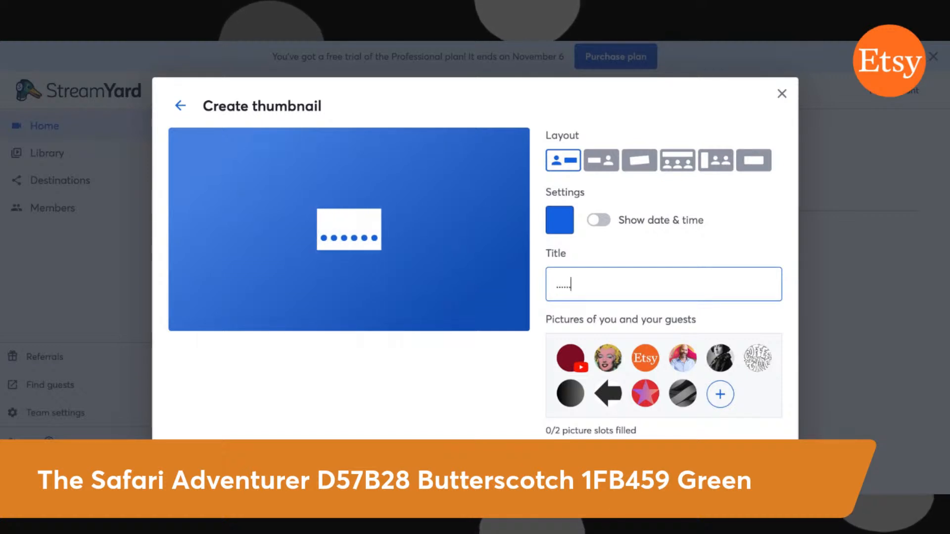
{"action": "key", "text": "BackSpace"}
{"action": "key", "text": "BackSpace"}
{"action": "key", "text": "BackSpace"}
{"action": "key", "text": "BackSpace"}
{"action": "key", "text": "BackSpace"}
{"action": "key", "text": "BackSpace"}
{"action": "key", "text": "BackSpace"}
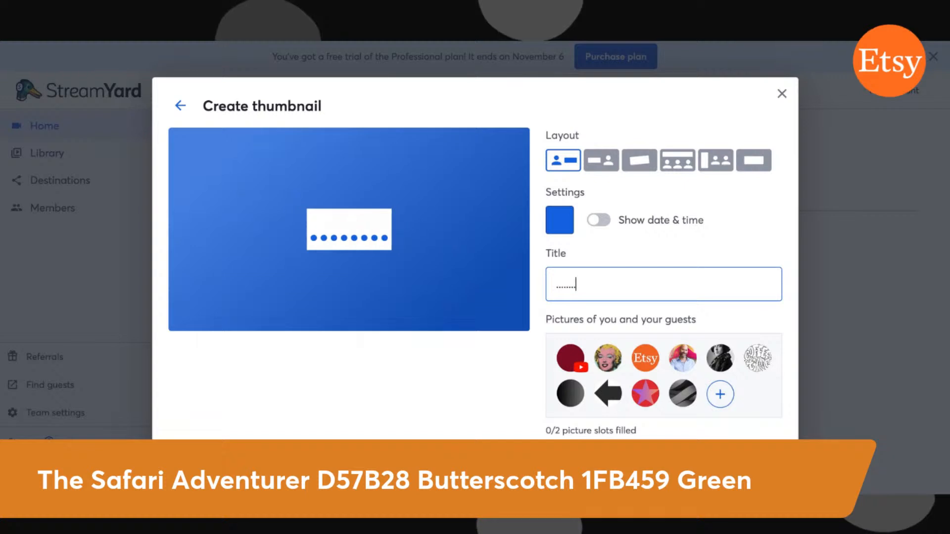
{"action": "key", "text": "BackSpace"}
{"action": "key", "text": "BackSpace"}
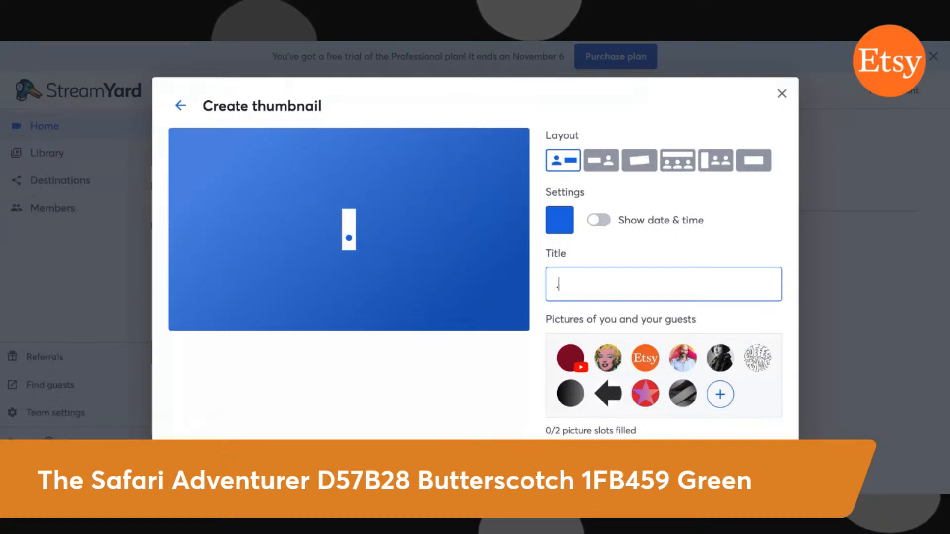
{"action": "type", "text": "."}
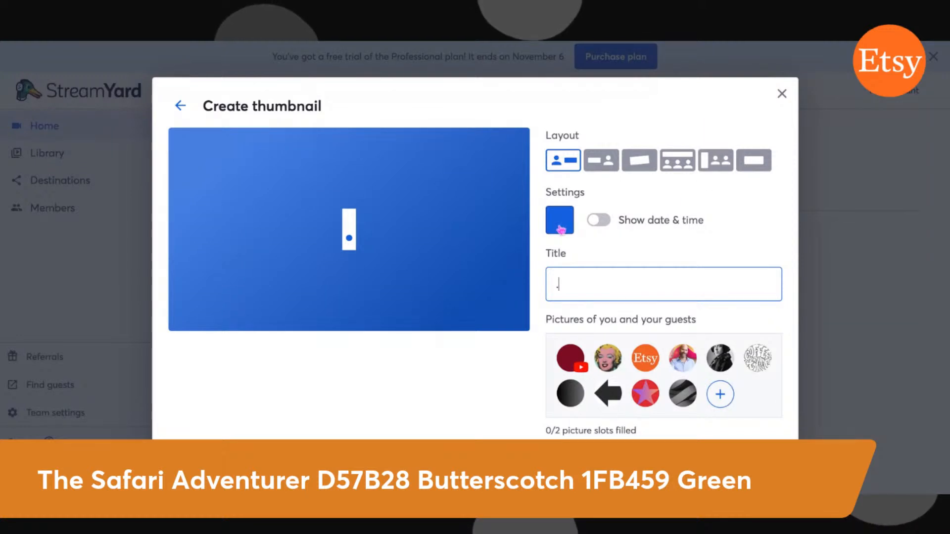
Set the thumbnail's background color to #D57B28 and close the color picker and thumbnail dialog
{"action": "left_click", "coordinate": [602, 40]}
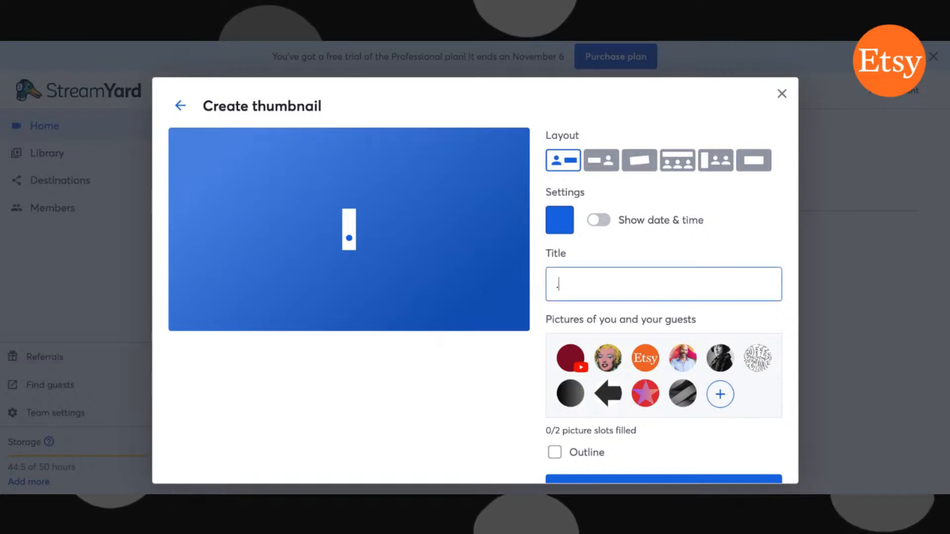
{"action": "left_click", "coordinate": [558, 223]}
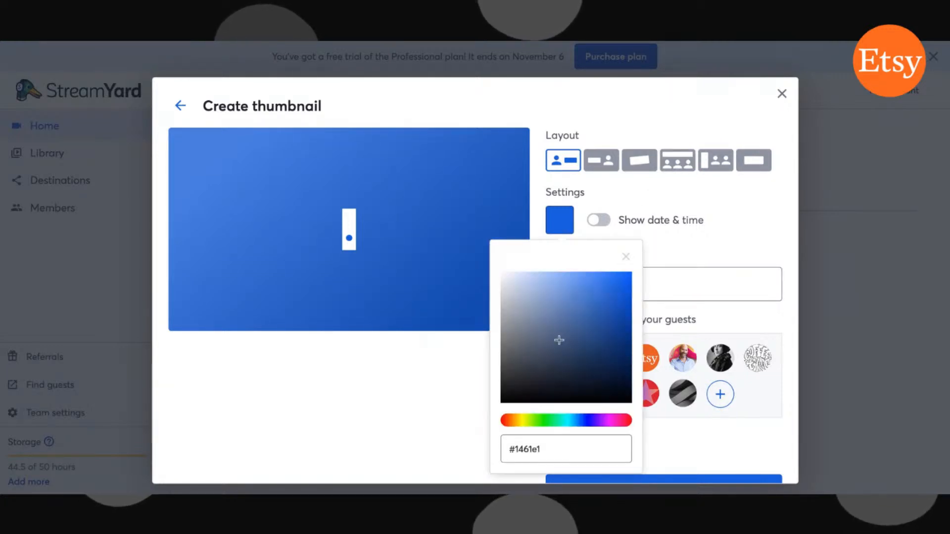
{"action": "left_click_drag", "start_coordinate": [552, 449], "coordinate": [507, 449]}
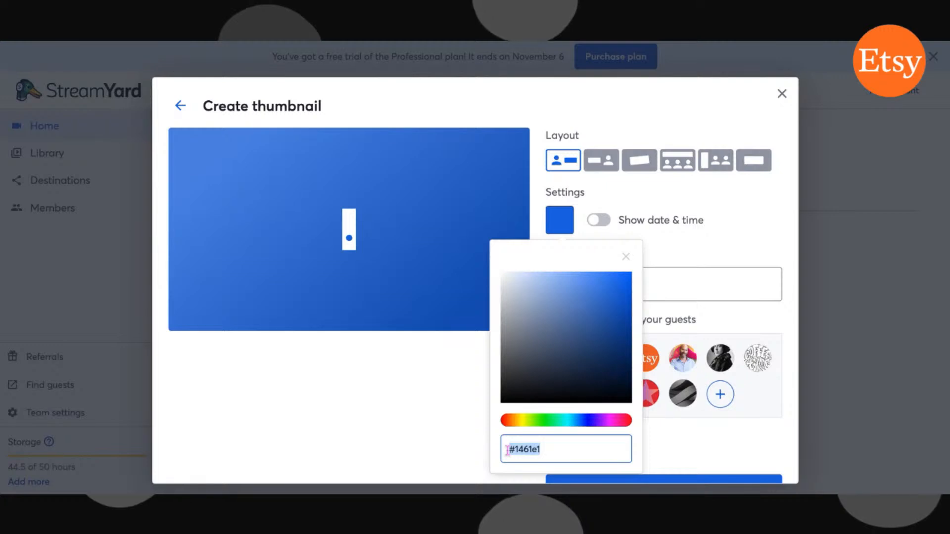
{"action": "type", "text": "D57B28"}
{"action": "key", "text": "Return"}
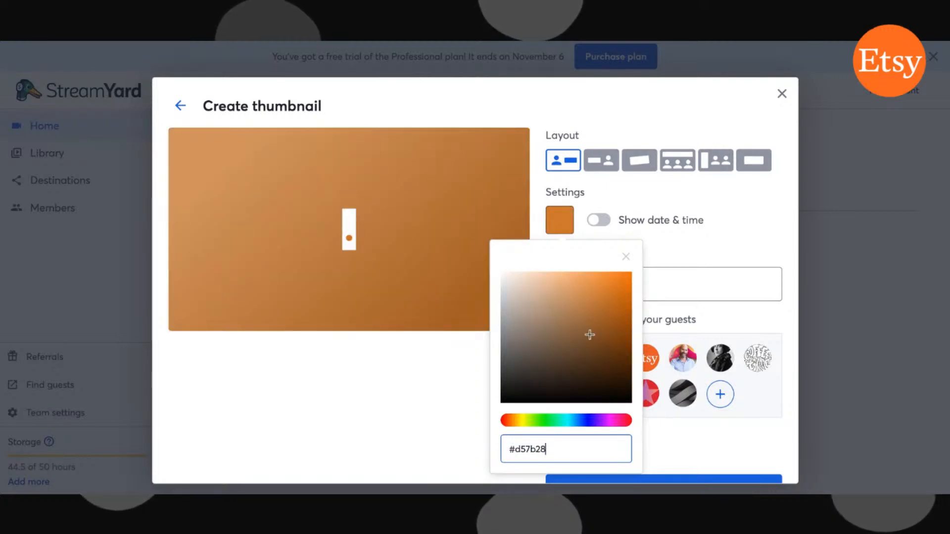
{"action": "left_click", "coordinate": [813, 428]}
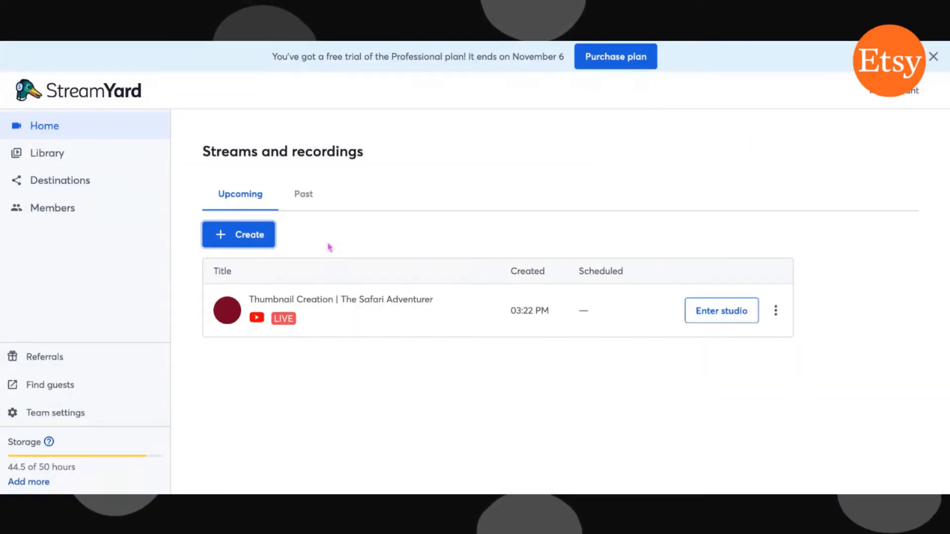
Return to the live stream's creation form and reopen its AI thumbnail creator
{"action": "left_click", "coordinate": [245, 235]}
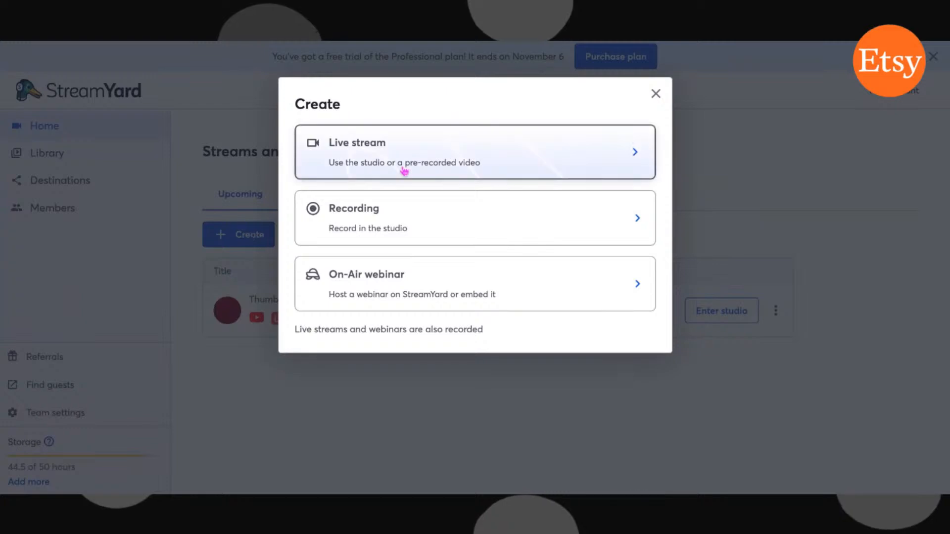
{"action": "left_click", "coordinate": [415, 160]}
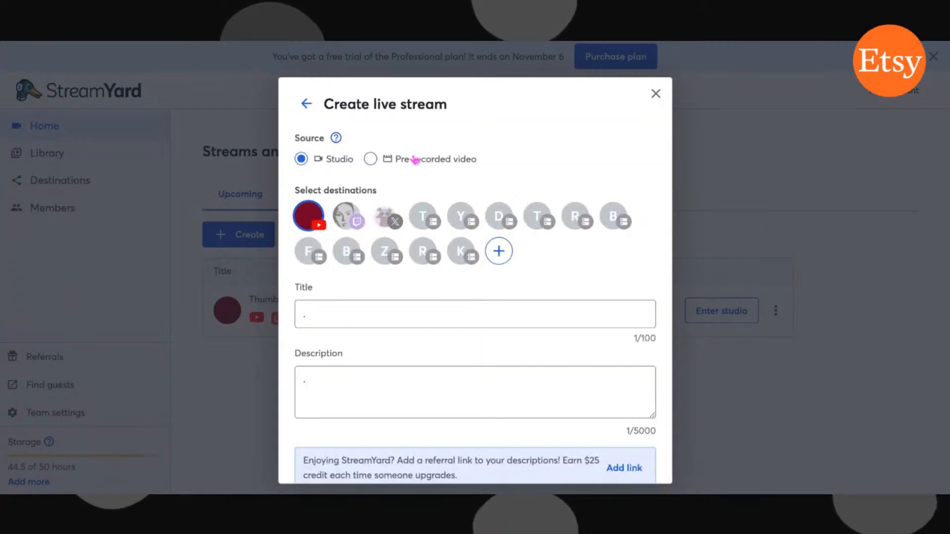
{"action": "scroll", "coordinate": [426, 228], "scroll_direction": "down", "scroll_amount": 6}
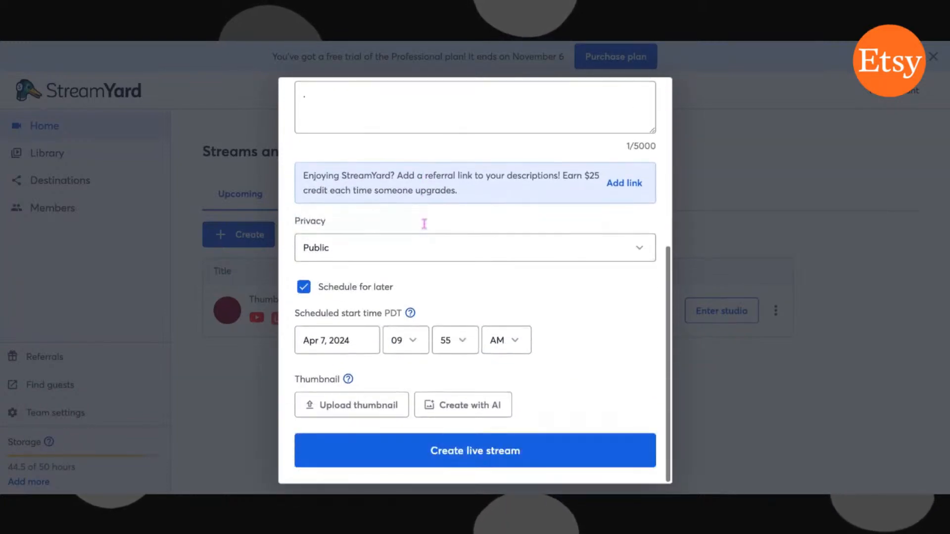
{"action": "left_click", "coordinate": [465, 405]}
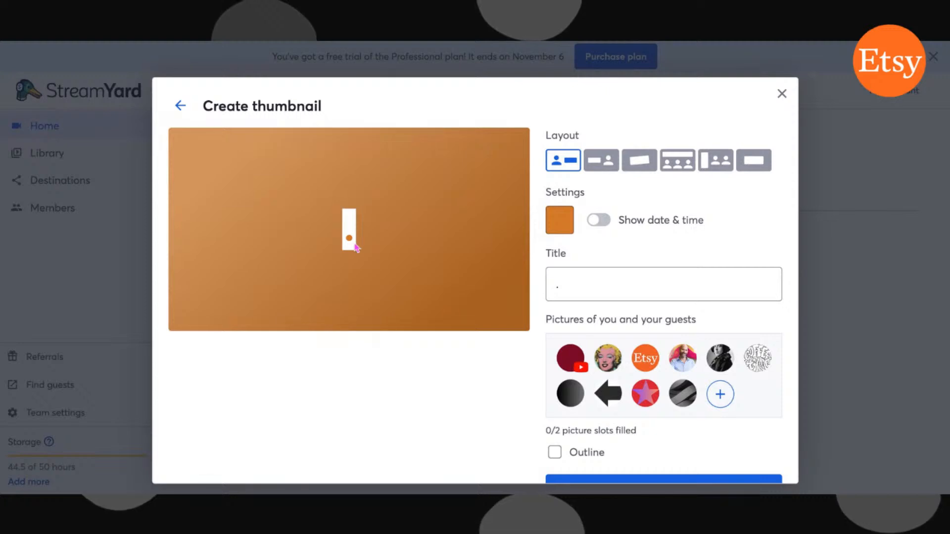
Extend the thumbnail title to "..." and add the pop-art portrait and the black gradient circle as its pictures
{"action": "left_click", "coordinate": [564, 287]}
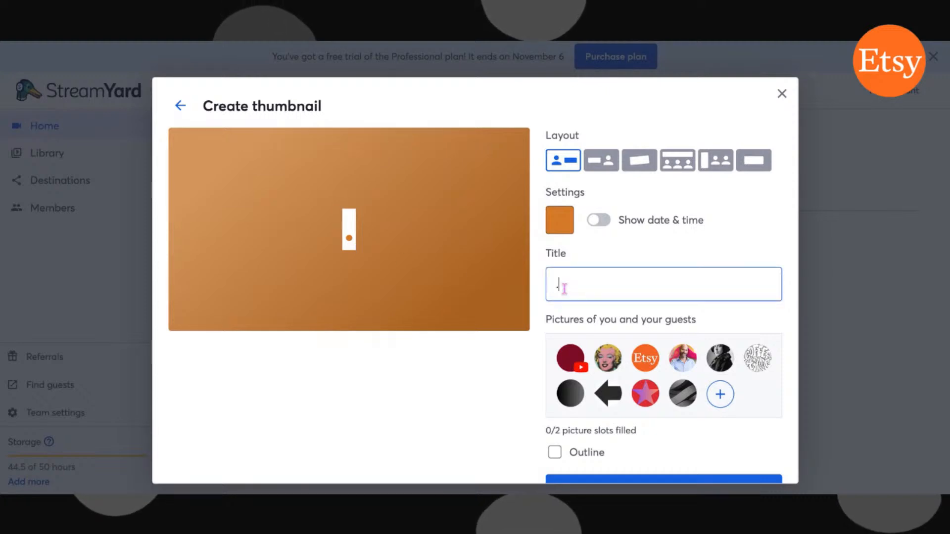
{"action": "type", "text": "..."}
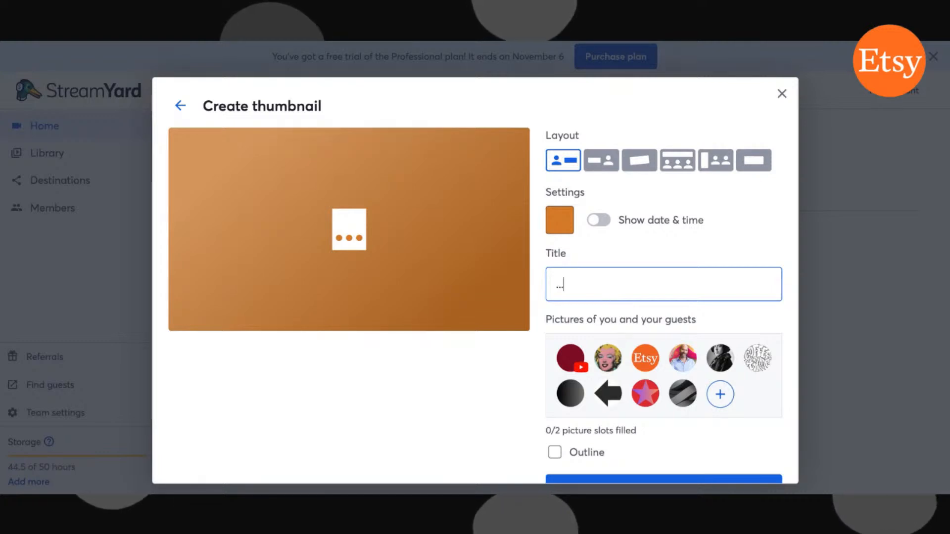
{"action": "left_click", "coordinate": [609, 365]}
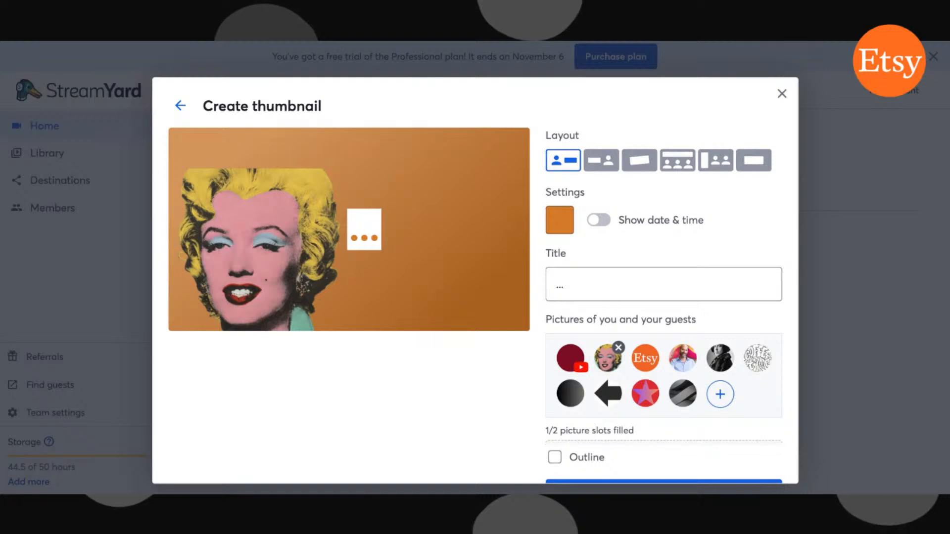
{"action": "left_click", "coordinate": [571, 398]}
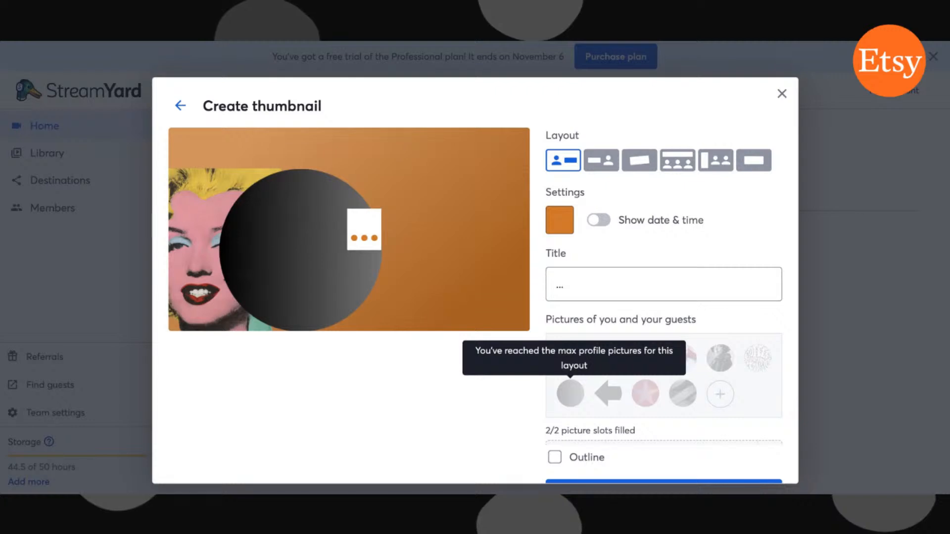
Close the thumbnail dialog and reopen the AI thumbnail creator from the live stream's creation form
{"action": "left_click", "coordinate": [843, 331]}
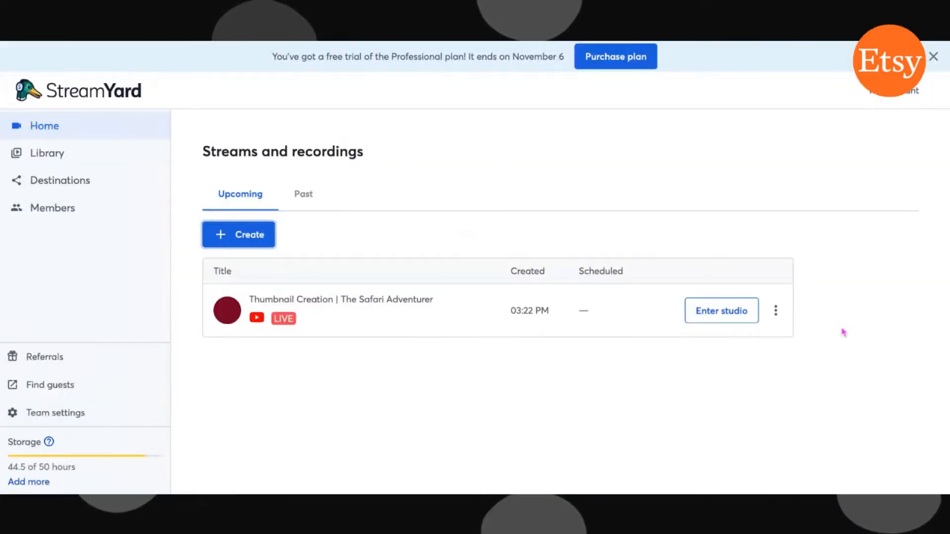
{"action": "left_click", "coordinate": [254, 239]}
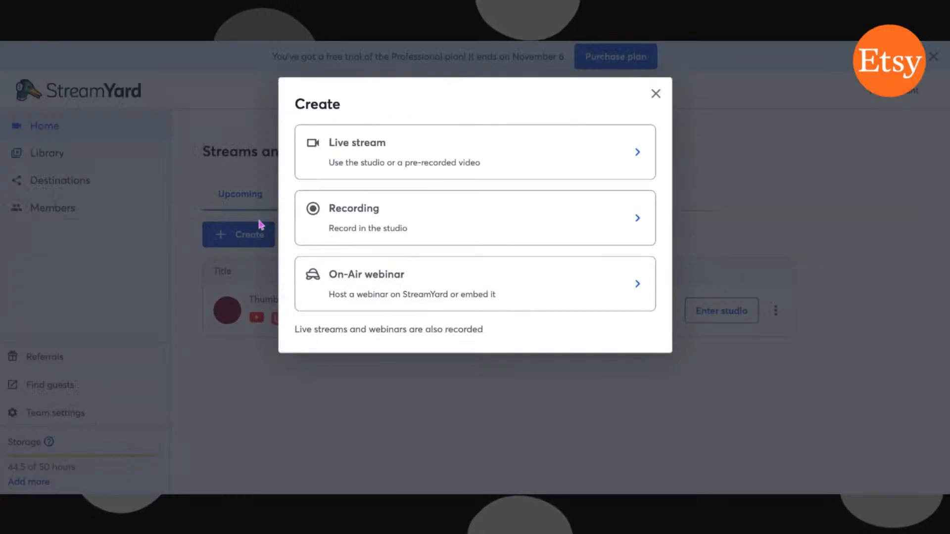
{"action": "left_click", "coordinate": [371, 142]}
{"action": "scroll", "coordinate": [460, 326], "scroll_direction": "down", "scroll_amount": 3}
{"action": "scroll", "coordinate": [460, 331], "scroll_direction": "down", "scroll_amount": 3}
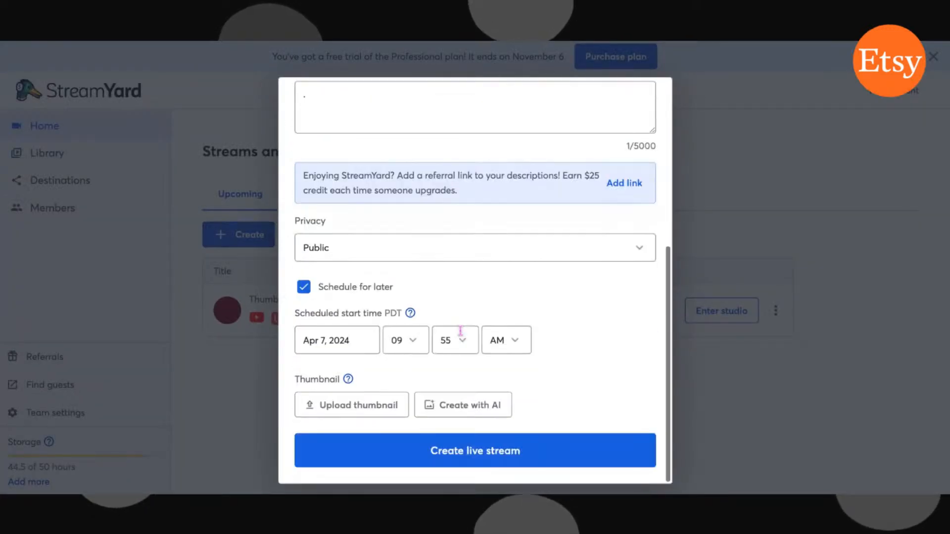
{"action": "left_click", "coordinate": [469, 405]}
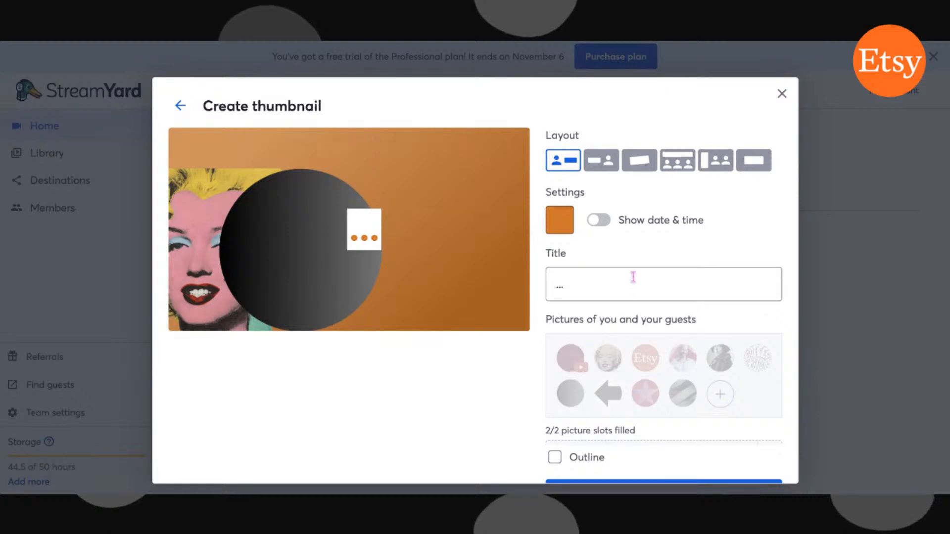
Try the layout with pictures beside a leading title and the tilted-title layout, and open the background color picker
{"action": "left_click", "coordinate": [603, 162]}
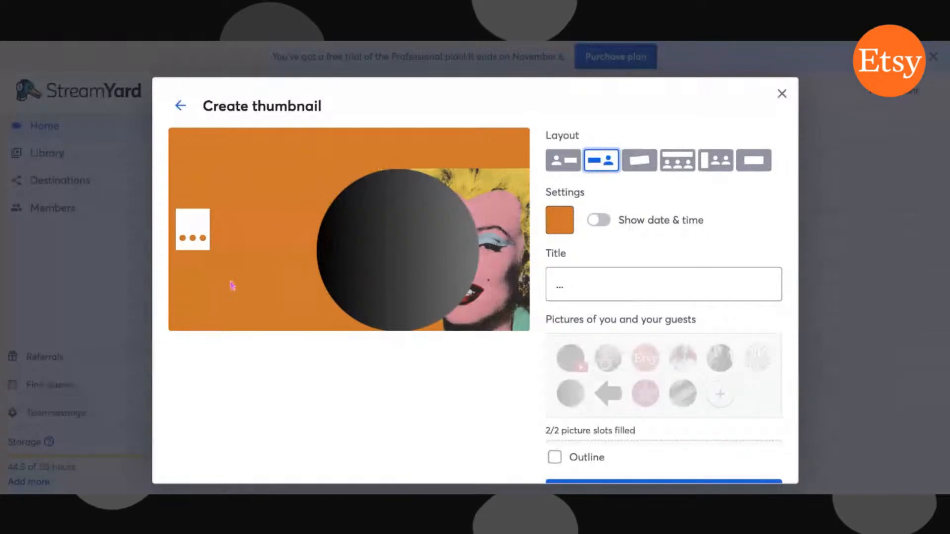
{"action": "left_click", "coordinate": [639, 160]}
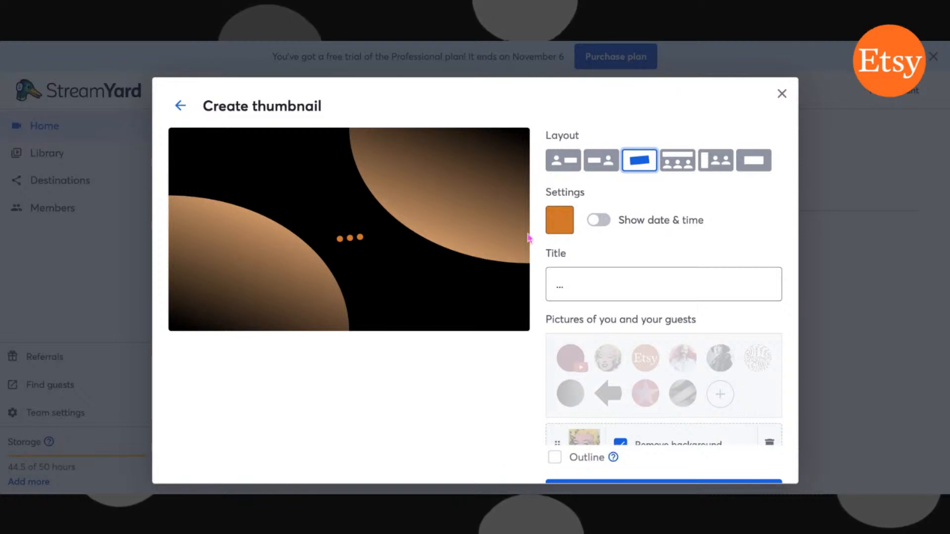
{"action": "left_click", "coordinate": [563, 224]}
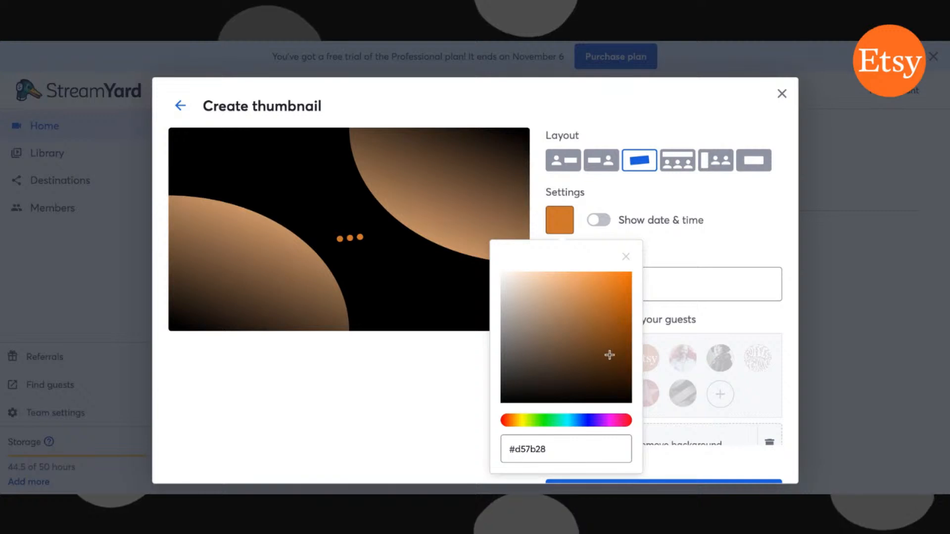
Dismiss the color picker together with the thumbnail dialog and return to the AI thumbnail creator through a new live stream
{"action": "left_click", "coordinate": [858, 370]}
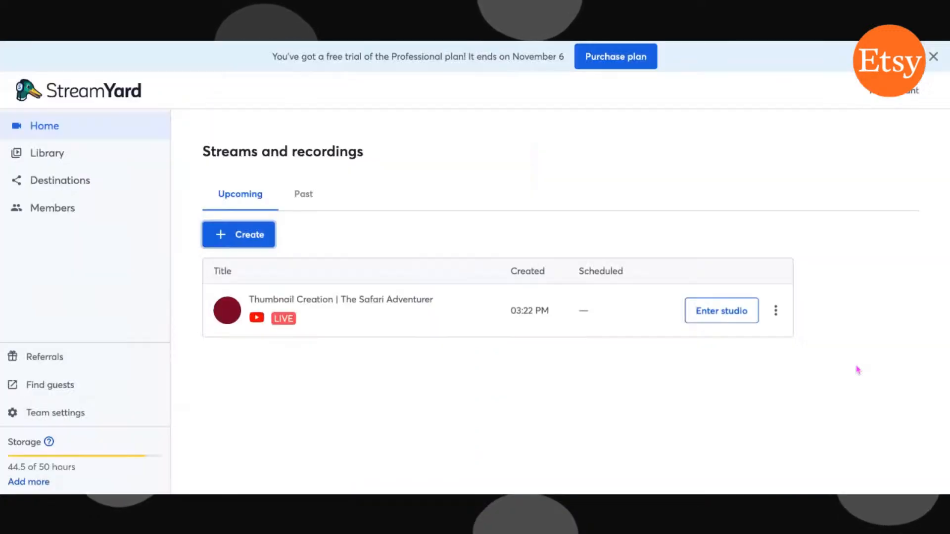
{"action": "left_click", "coordinate": [246, 243]}
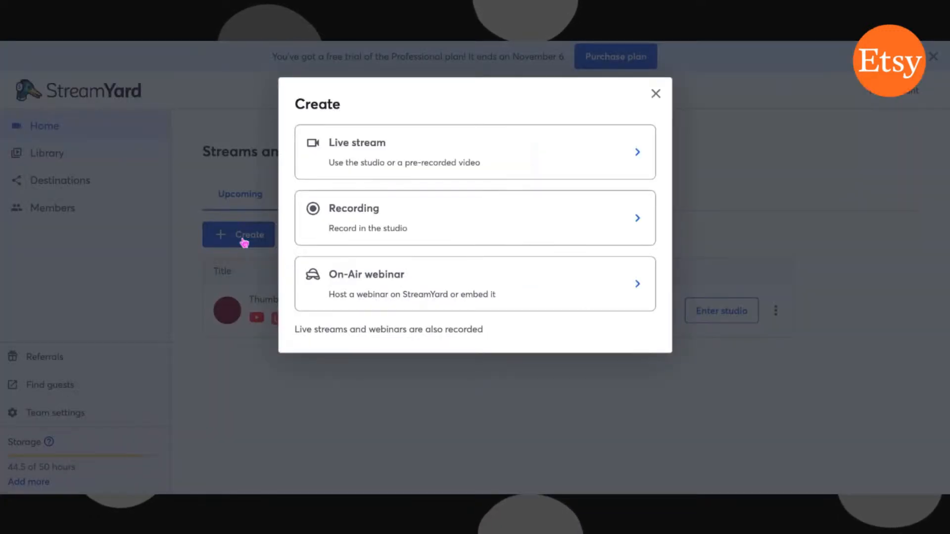
{"action": "left_click", "coordinate": [391, 161]}
{"action": "scroll", "coordinate": [477, 396], "scroll_direction": "down", "scroll_amount": 5}
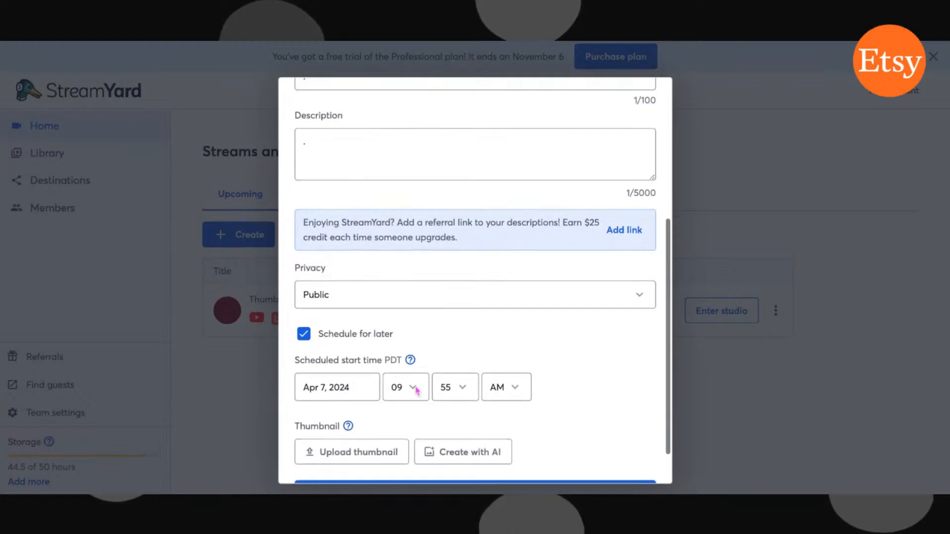
{"action": "scroll", "coordinate": [417, 390], "scroll_direction": "down", "scroll_amount": 1}
{"action": "left_click", "coordinate": [447, 403]}
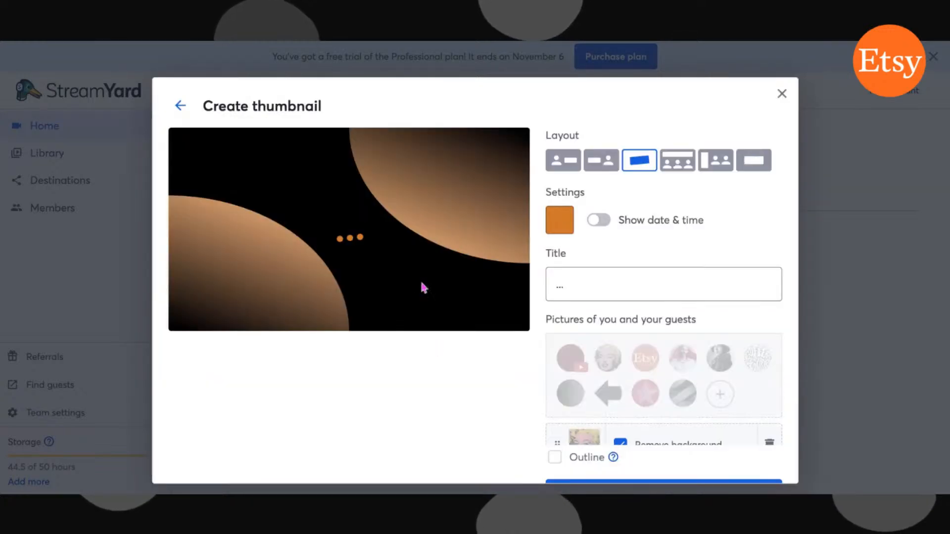
Switch to the layout with a title above a row of people and add the blue-shirt man and the black-and-white fur-coat portrait
{"action": "left_click", "coordinate": [678, 165]}
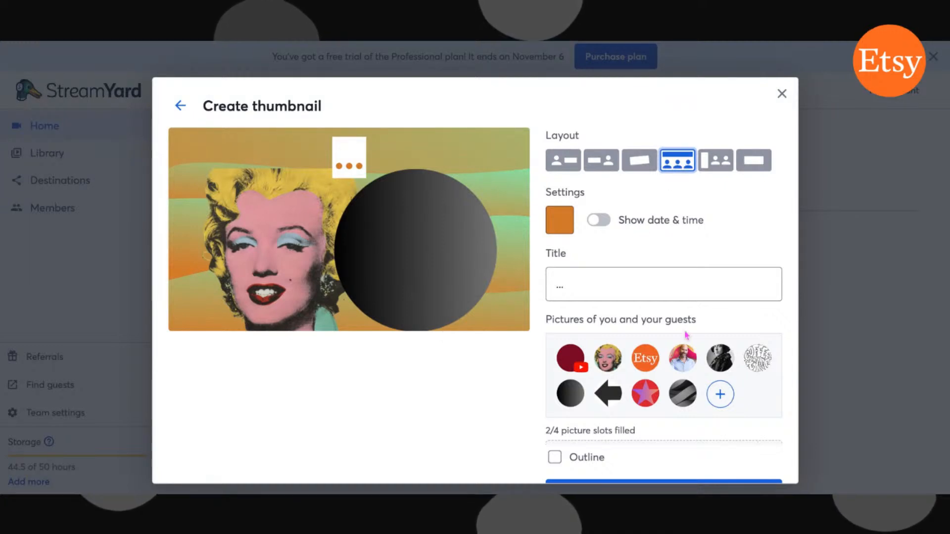
{"action": "left_click", "coordinate": [685, 346]}
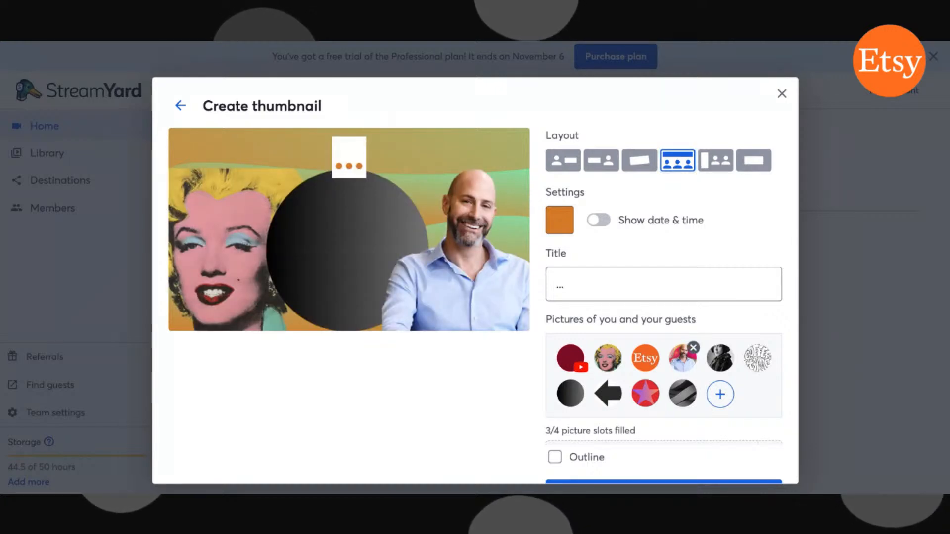
{"action": "left_click", "coordinate": [722, 363]}
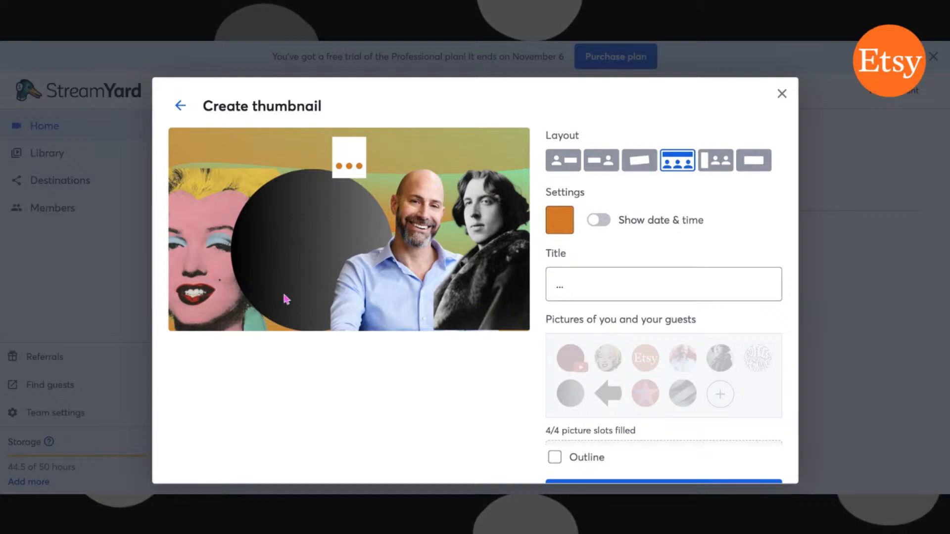
Replace the black gradient circle in the thumbnail's pictures with the Etsy logo
{"action": "scroll", "coordinate": [761, 401], "scroll_direction": "down", "scroll_amount": 4}
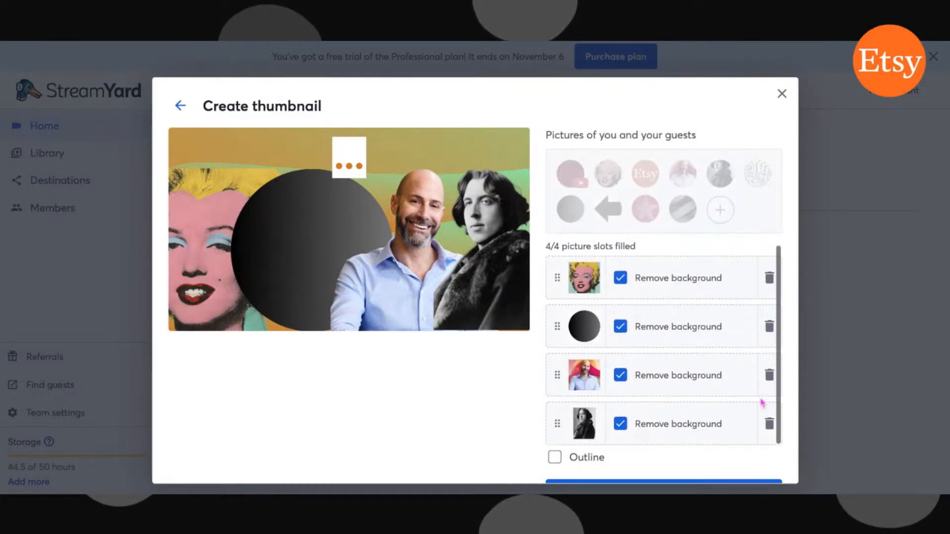
{"action": "left_click", "coordinate": [770, 327]}
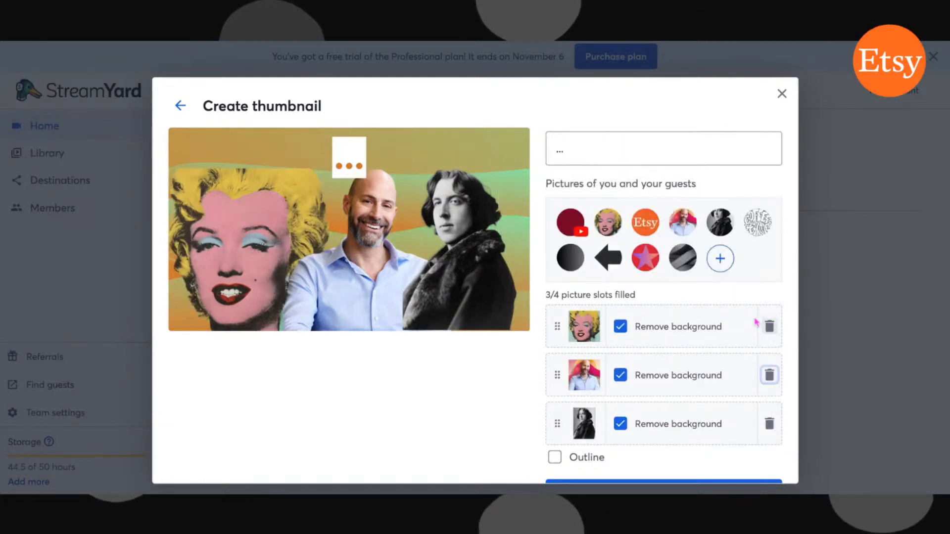
{"action": "left_click", "coordinate": [648, 215]}
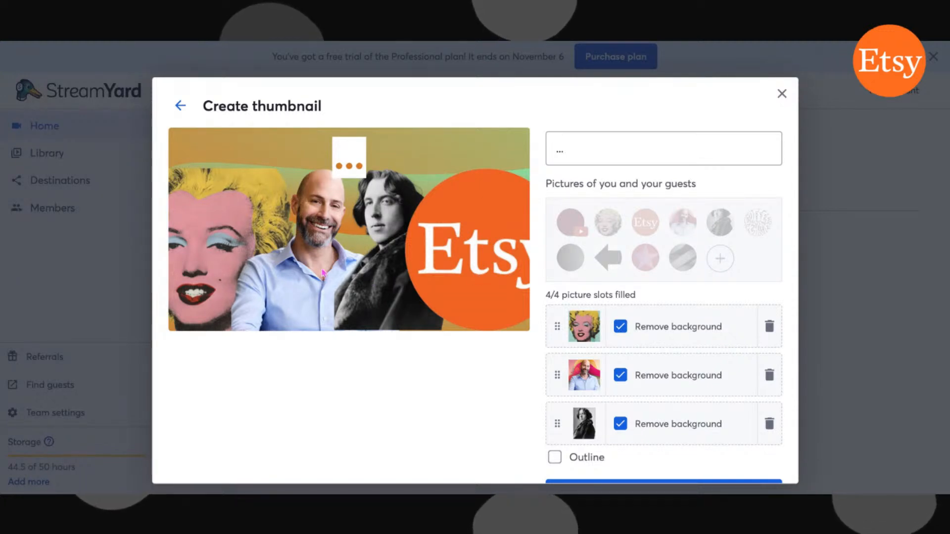
Shorten the thumbnail title to a single period
{"action": "left_click", "coordinate": [578, 151]}
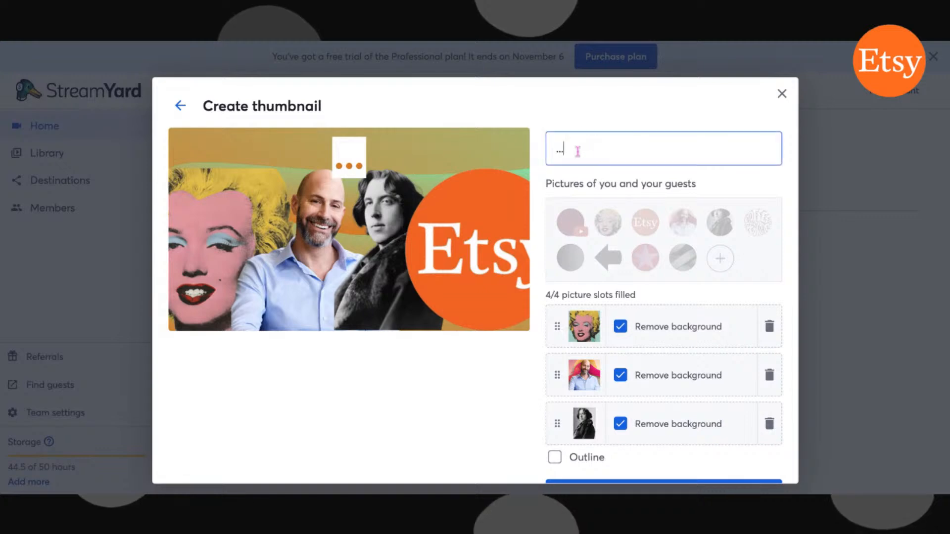
{"action": "key", "text": "BackSpace"}
{"action": "key", "text": "BackSpace"}
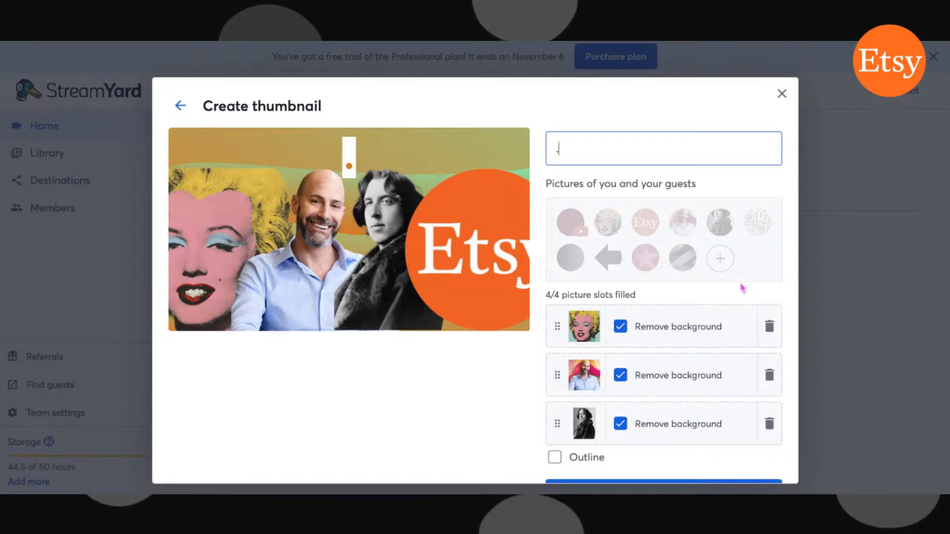
Try the layout with a side title and two people, swapping the first two pictures and restoring their order
{"action": "scroll", "coordinate": [742, 287], "scroll_direction": "up", "scroll_amount": 3}
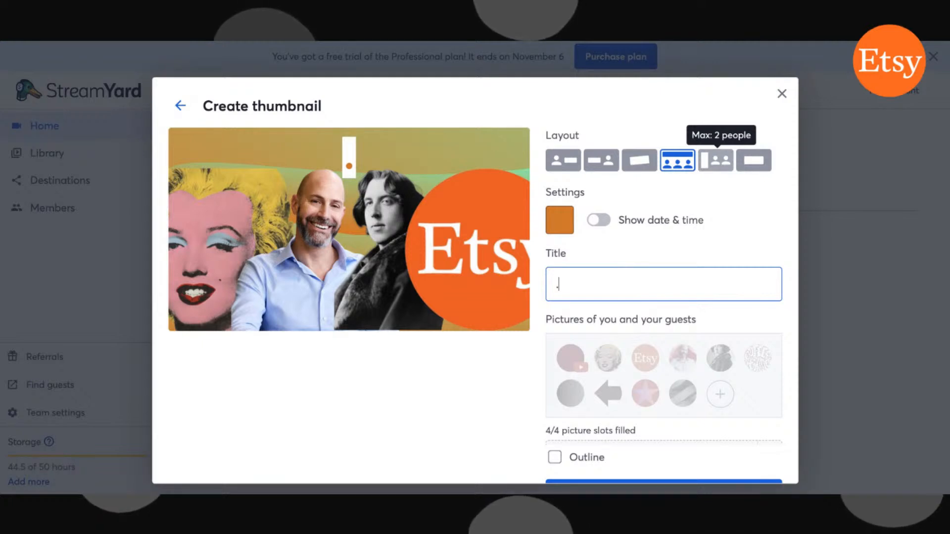
{"action": "left_click", "coordinate": [716, 160]}
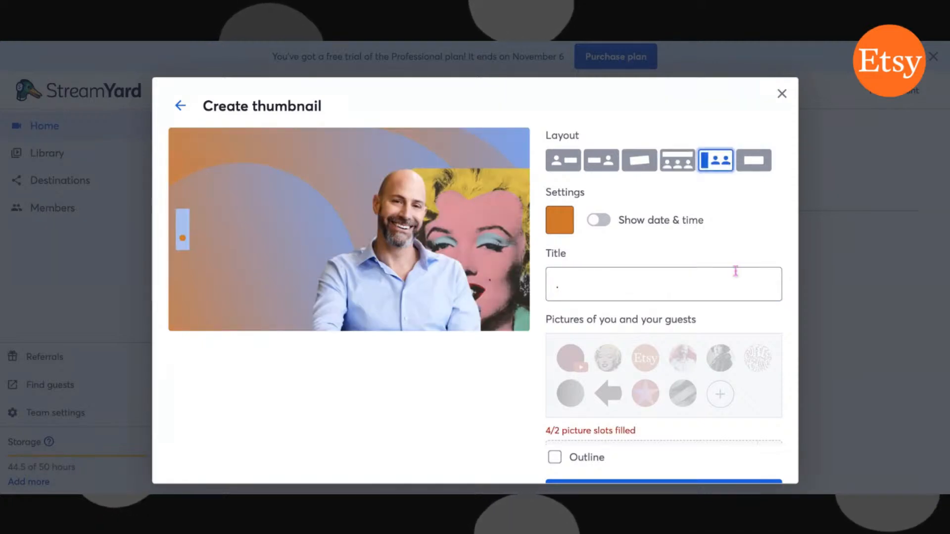
{"action": "scroll", "coordinate": [734, 269], "scroll_direction": "down", "scroll_amount": 3}
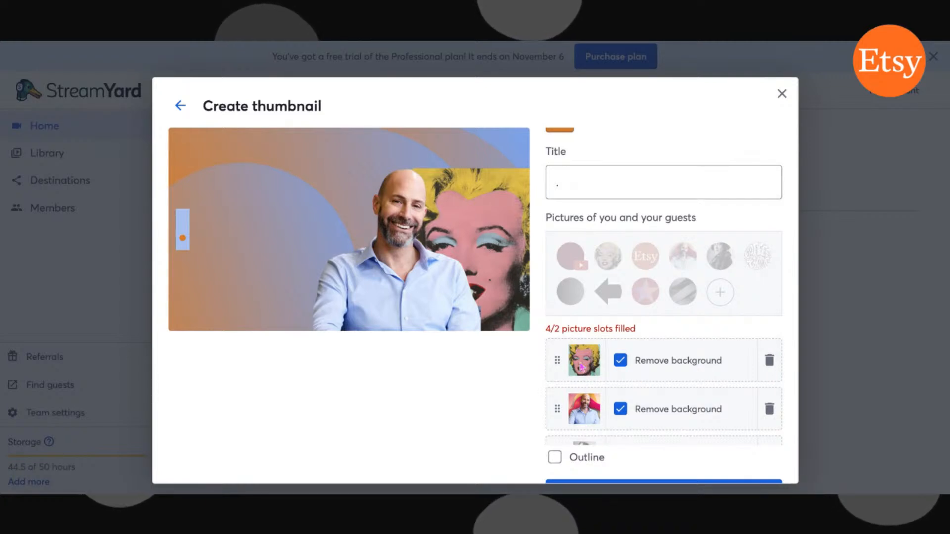
{"action": "left_click_drag", "start_coordinate": [559, 412], "coordinate": [554, 372]}
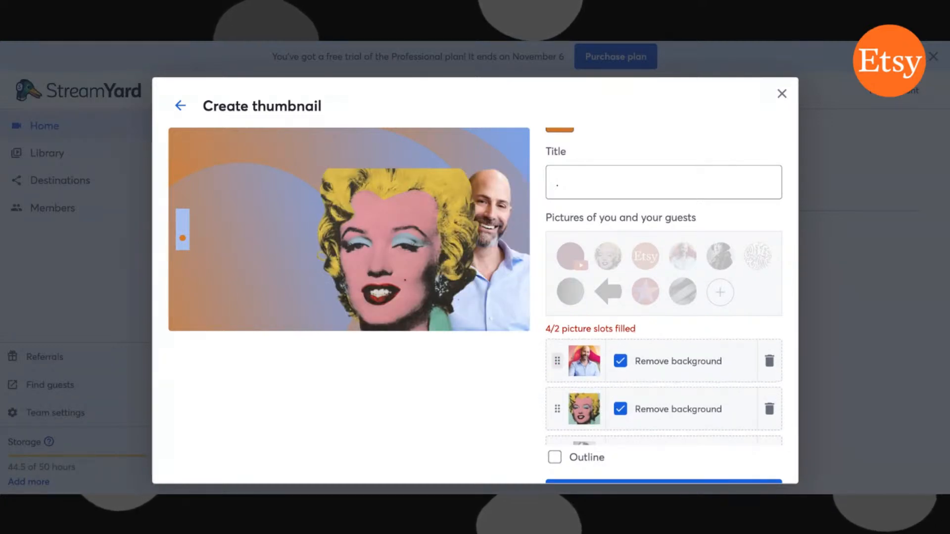
{"action": "left_click_drag", "start_coordinate": [557, 361], "coordinate": [562, 410]}
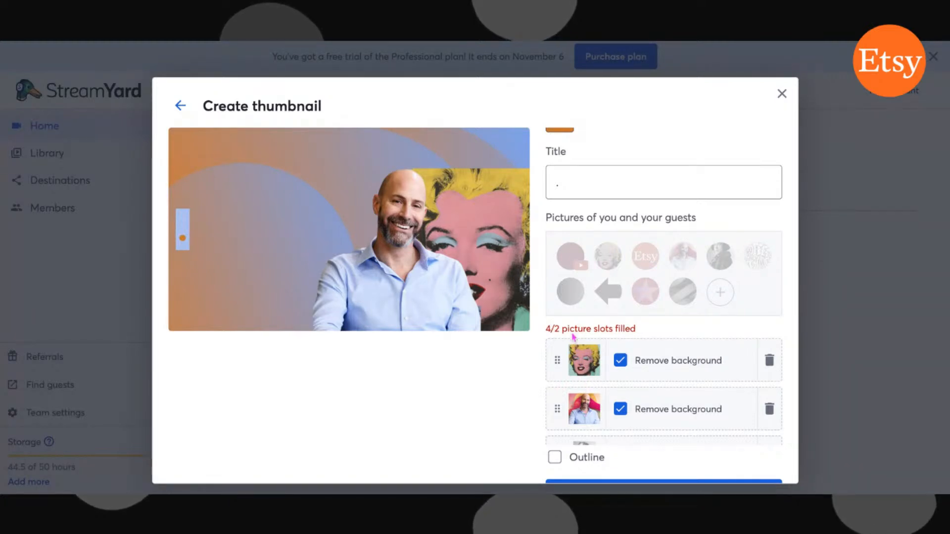
Remove the blue-shirt man, the black-and-white portrait and the Etsy logo from the thumbnail's picture slots
{"action": "scroll", "coordinate": [591, 311], "scroll_direction": "up", "scroll_amount": 3}
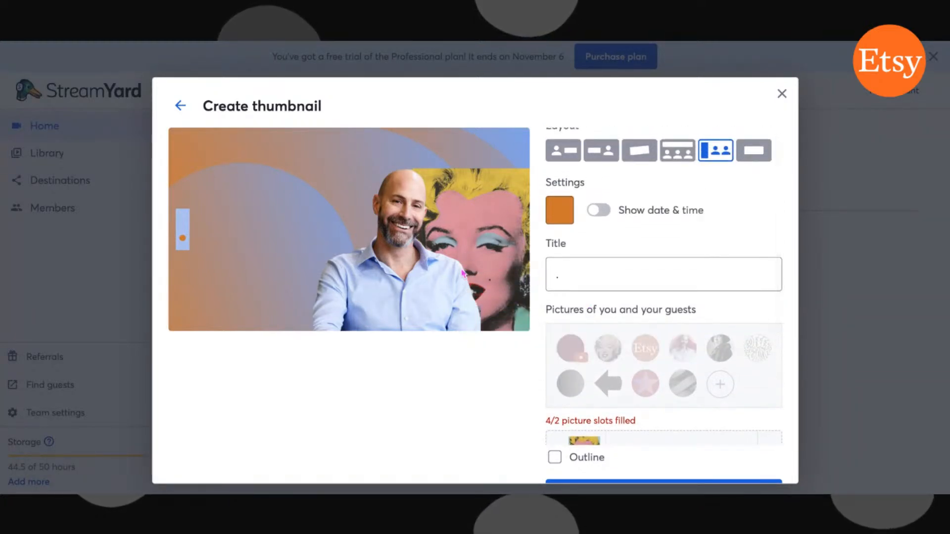
{"action": "scroll", "coordinate": [642, 343], "scroll_direction": "down", "scroll_amount": 4}
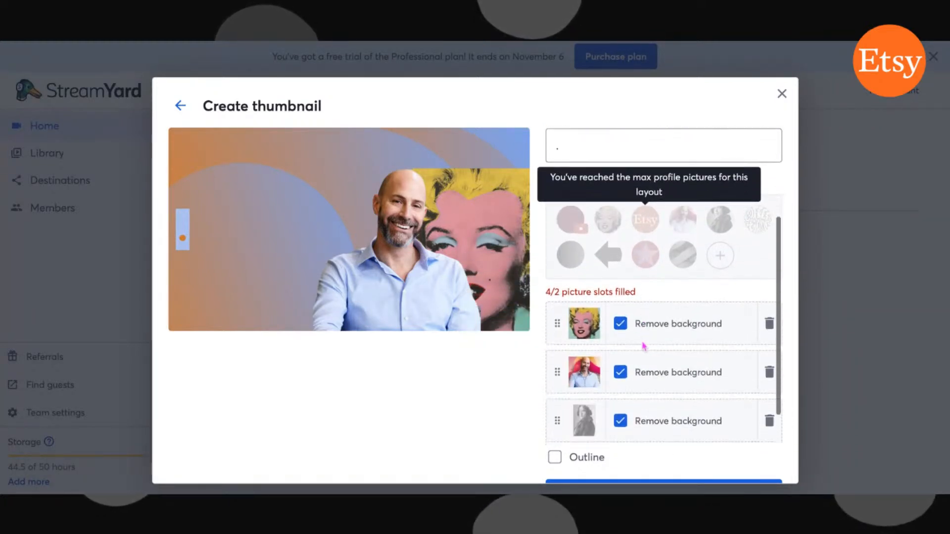
{"action": "left_click", "coordinate": [770, 327]}
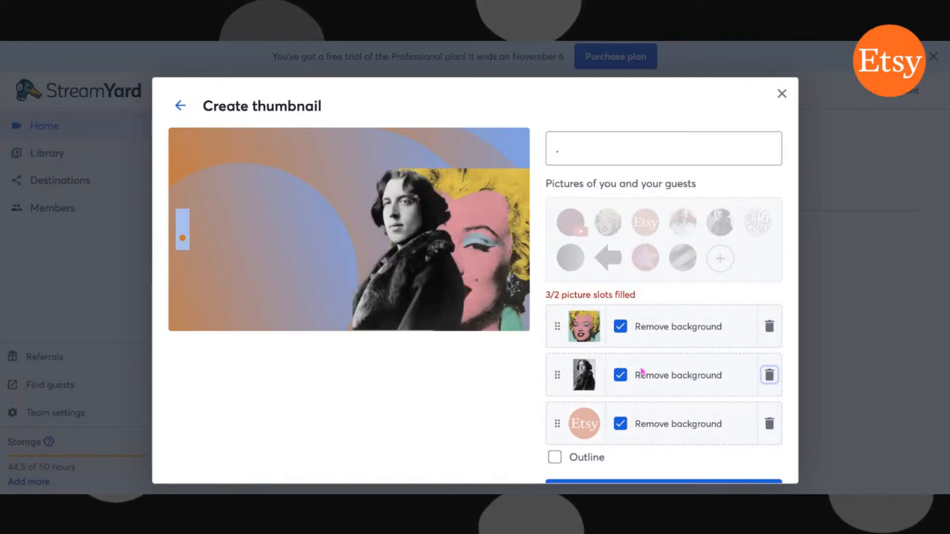
{"action": "left_click", "coordinate": [769, 375]}
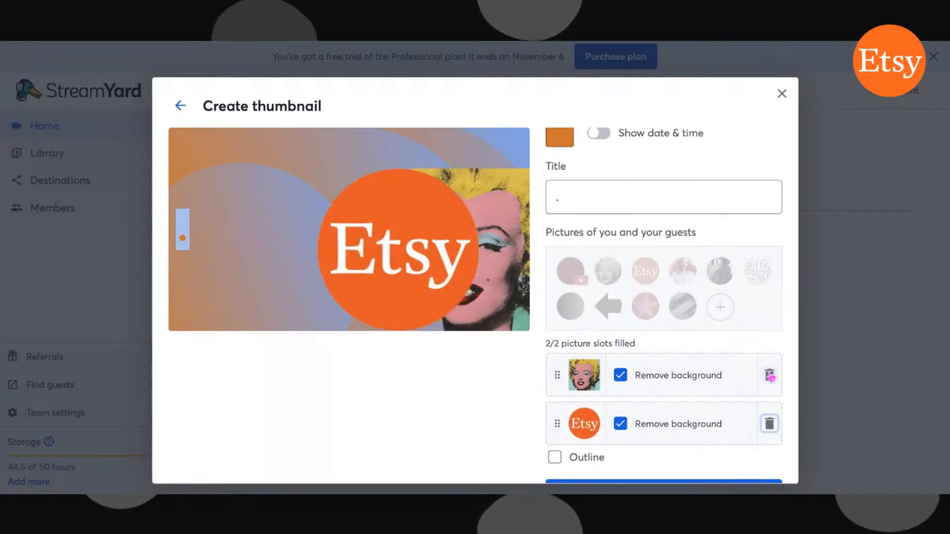
{"action": "left_click", "coordinate": [769, 424]}
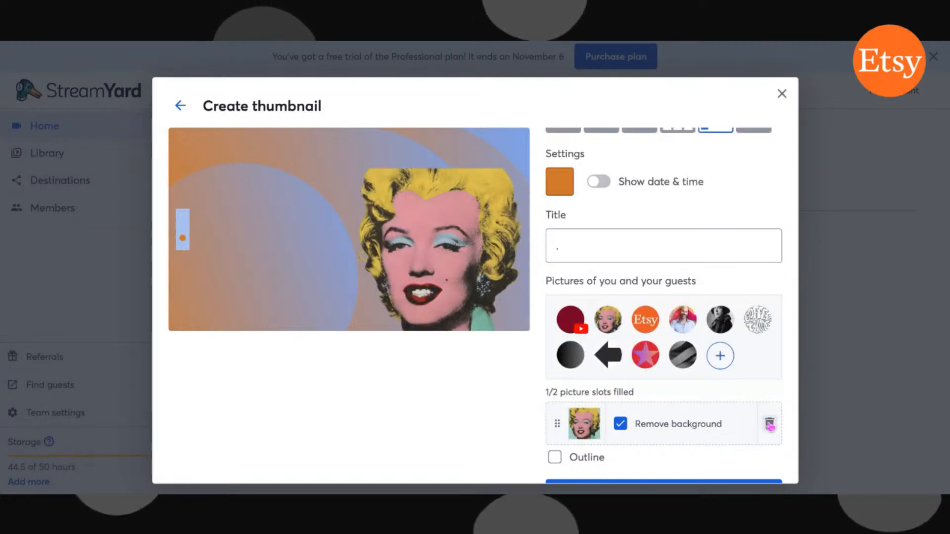
Switch the thumbnail to the layout with a straight, centered title and no pictures
{"action": "scroll", "coordinate": [761, 366], "scroll_direction": "up", "scroll_amount": 1}
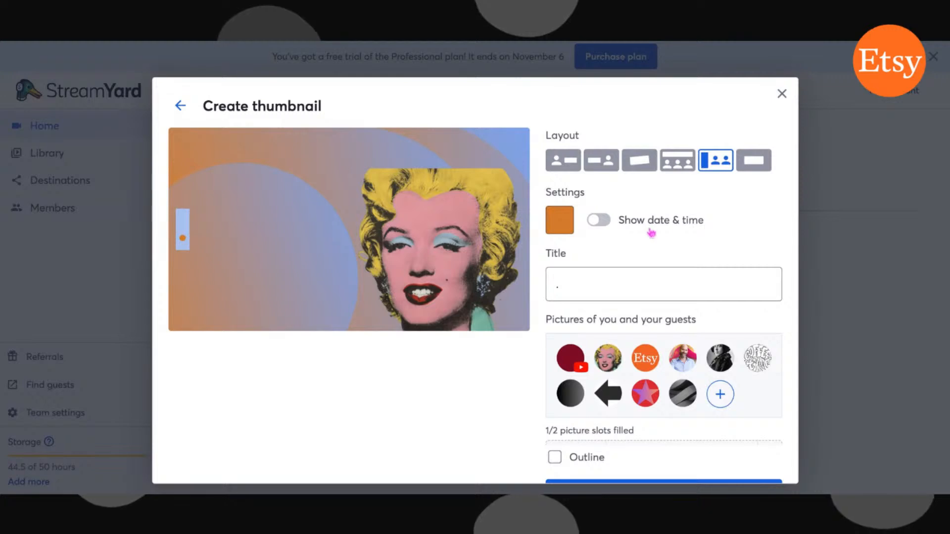
{"action": "left_click", "coordinate": [753, 165]}
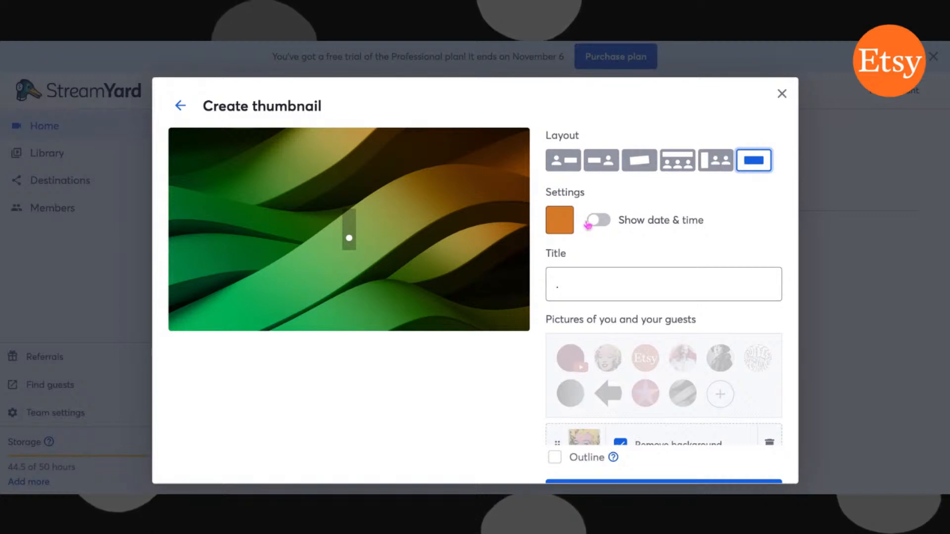
Try the thumbnail layout with a top title and up to four people, setting the background color to #1FB459
{"action": "scroll", "coordinate": [613, 269], "scroll_direction": "down", "scroll_amount": 1}
{"action": "scroll", "coordinate": [613, 269], "scroll_direction": "up", "scroll_amount": 1}
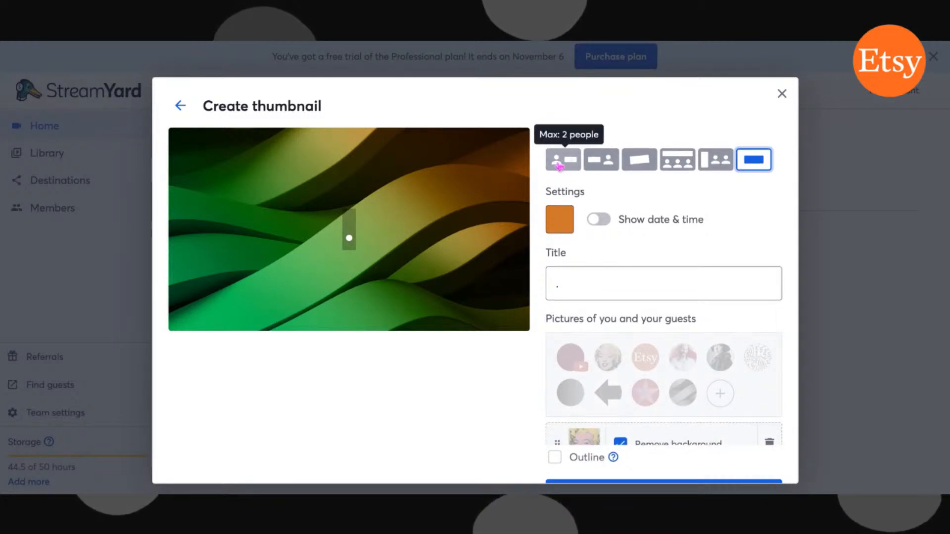
{"action": "left_click", "coordinate": [671, 167]}
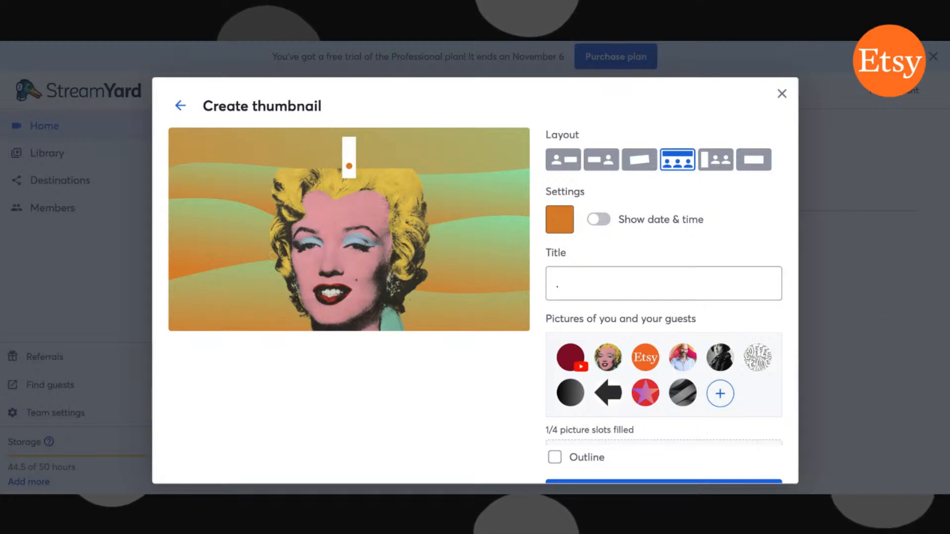
{"action": "left_click", "coordinate": [560, 224]}
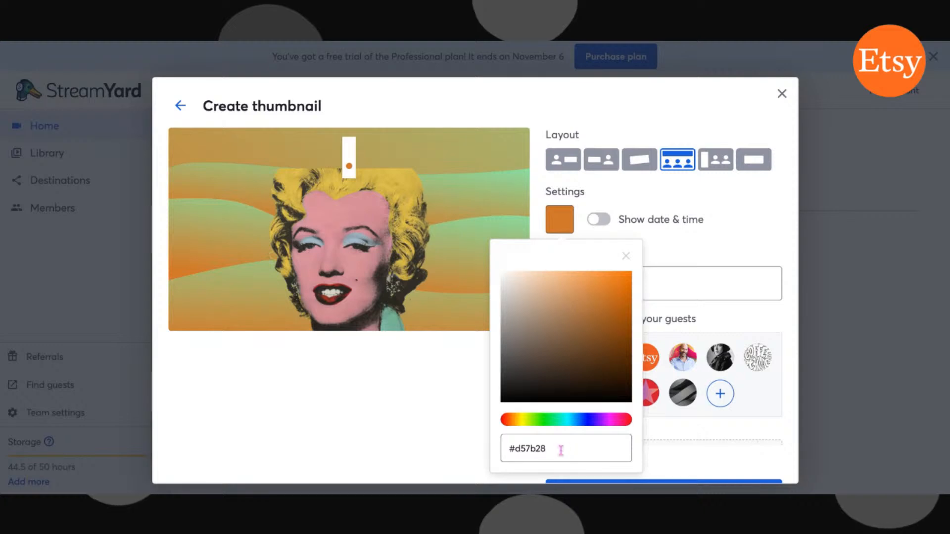
{"action": "left_click_drag", "start_coordinate": [559, 447], "coordinate": [501, 449]}
{"action": "type", "text": "1FB459"}
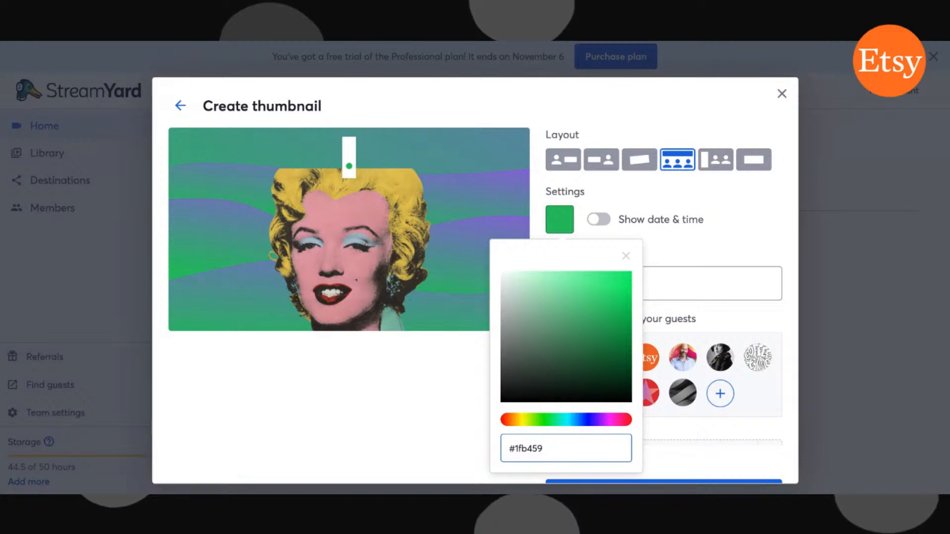
{"action": "left_click", "coordinate": [832, 428]}
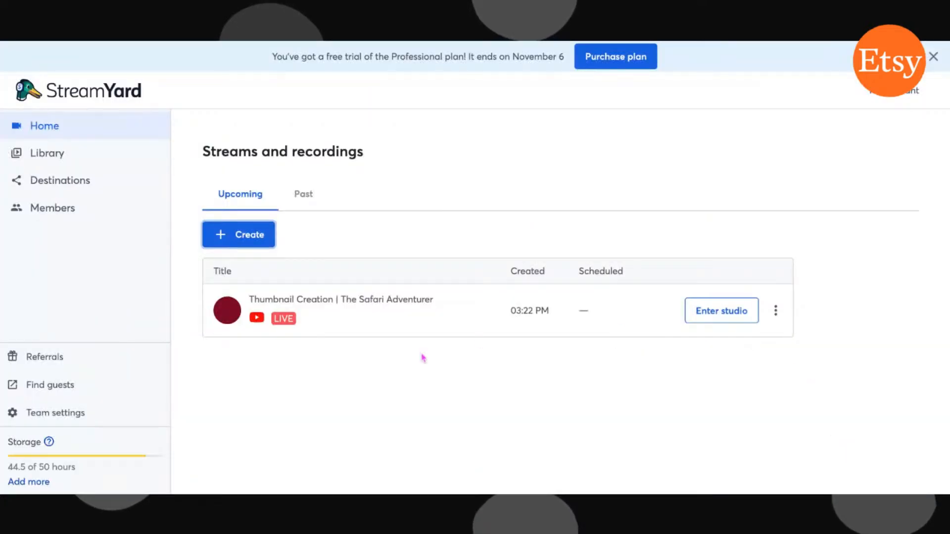
Start creating a live stream and open the AI thumbnail creator for it
{"action": "left_click", "coordinate": [238, 235]}
{"action": "left_click", "coordinate": [437, 165]}
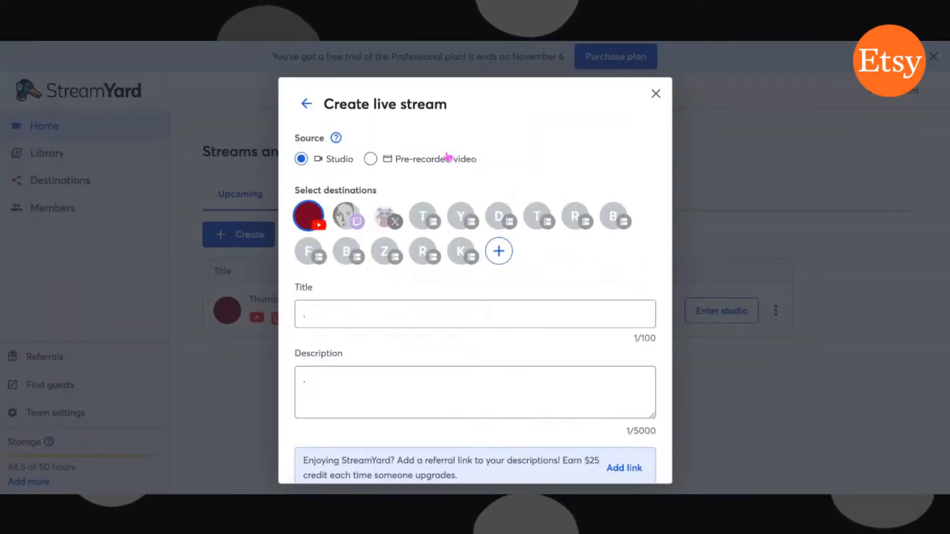
{"action": "scroll", "coordinate": [511, 409], "scroll_direction": "down", "scroll_amount": 5}
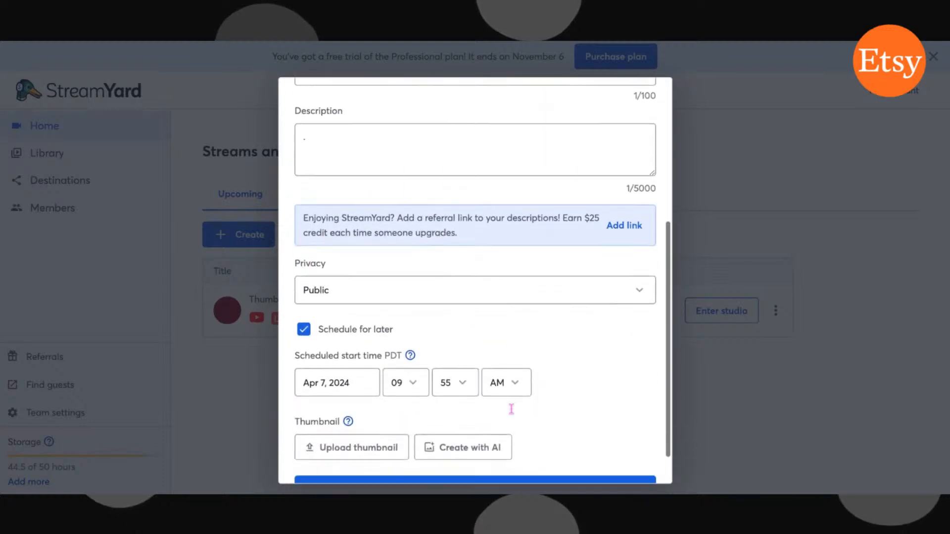
{"action": "scroll", "coordinate": [511, 409], "scroll_direction": "down", "scroll_amount": 1}
{"action": "left_click", "coordinate": [478, 408]}
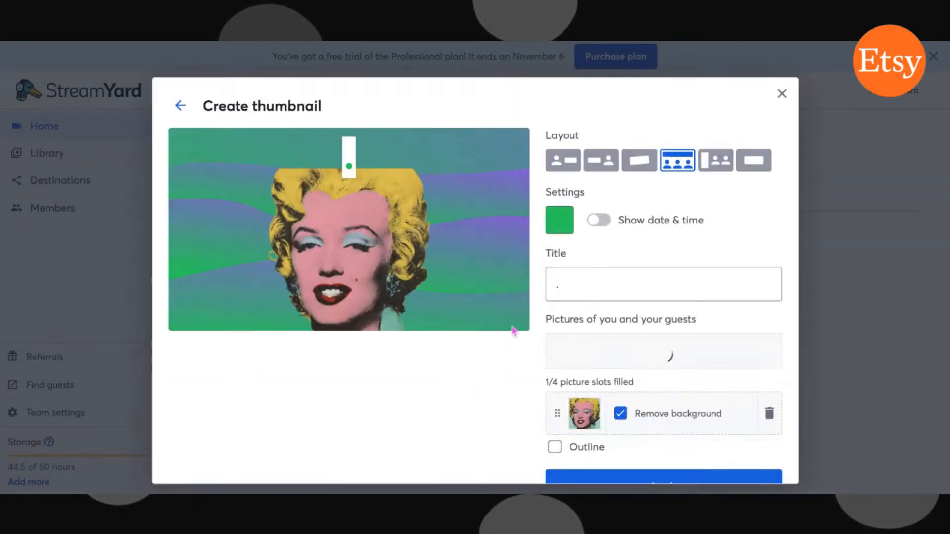
Switch the thumbnail to the side-title layout for two people and set its color to #D57B28
{"action": "left_click", "coordinate": [716, 166]}
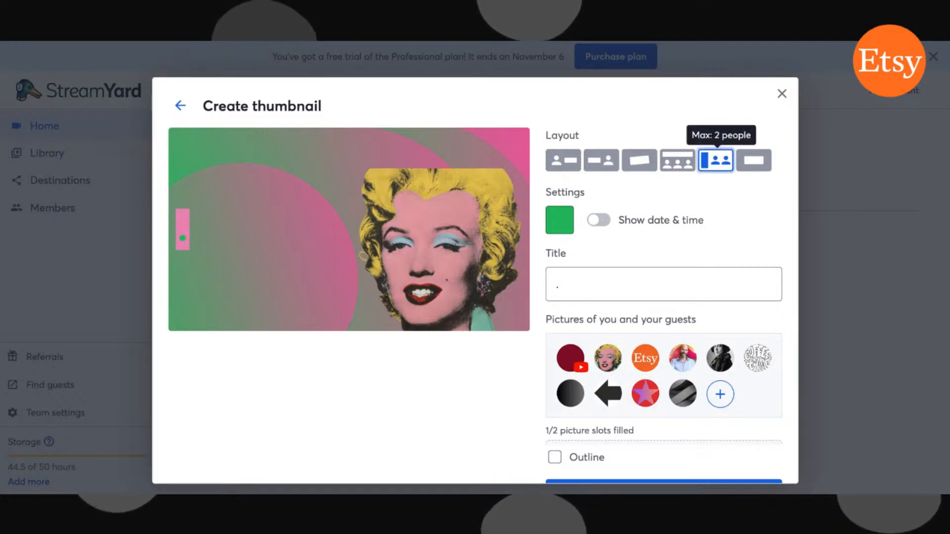
{"action": "left_click", "coordinate": [566, 216]}
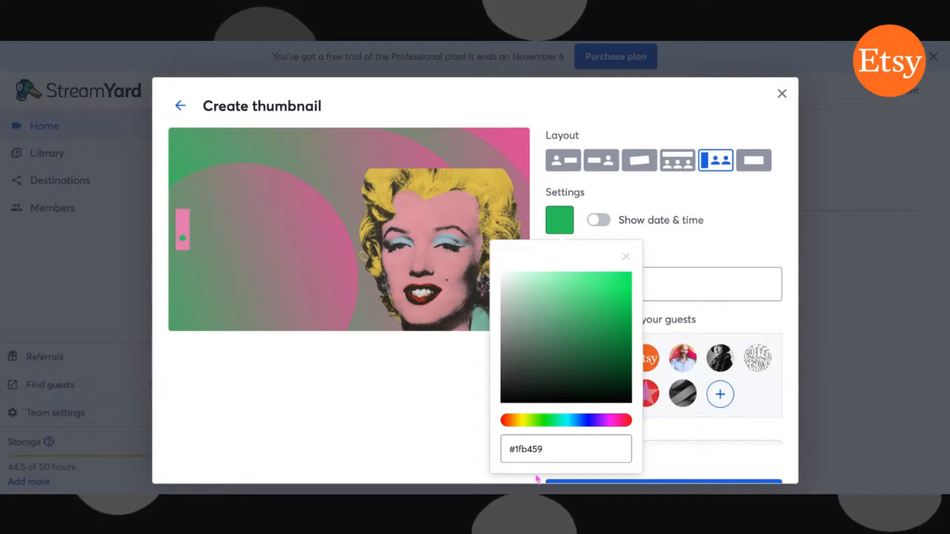
{"action": "left_click_drag", "start_coordinate": [544, 450], "coordinate": [502, 451]}
{"action": "type", "text": "D57B28"}
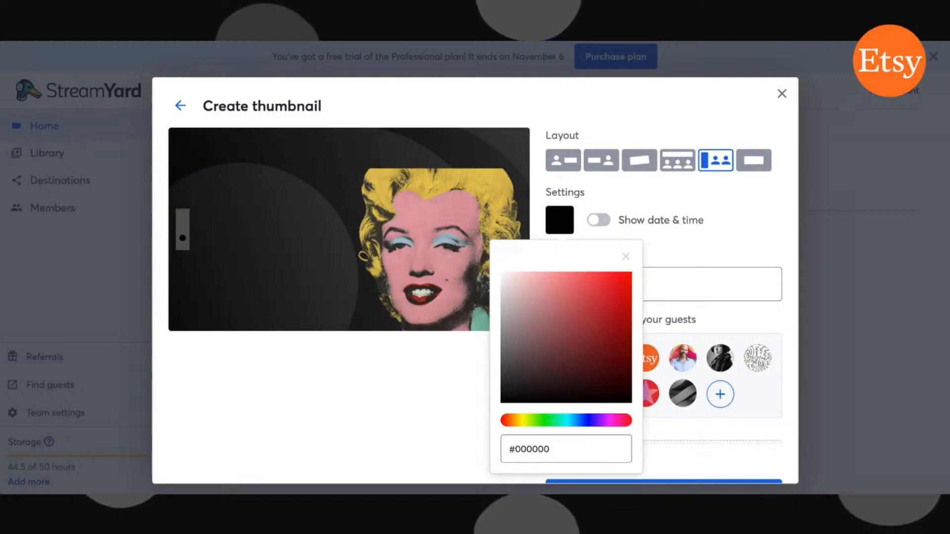
{"action": "left_click", "coordinate": [549, 448]}
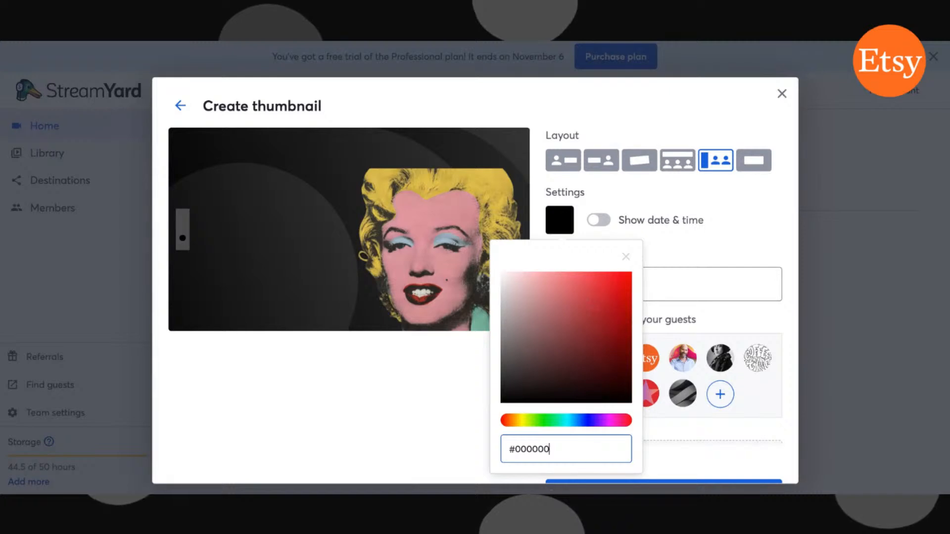
{"action": "left_click_drag", "start_coordinate": [553, 461], "coordinate": [505, 450]}
{"action": "type", "text": "D57B28"}
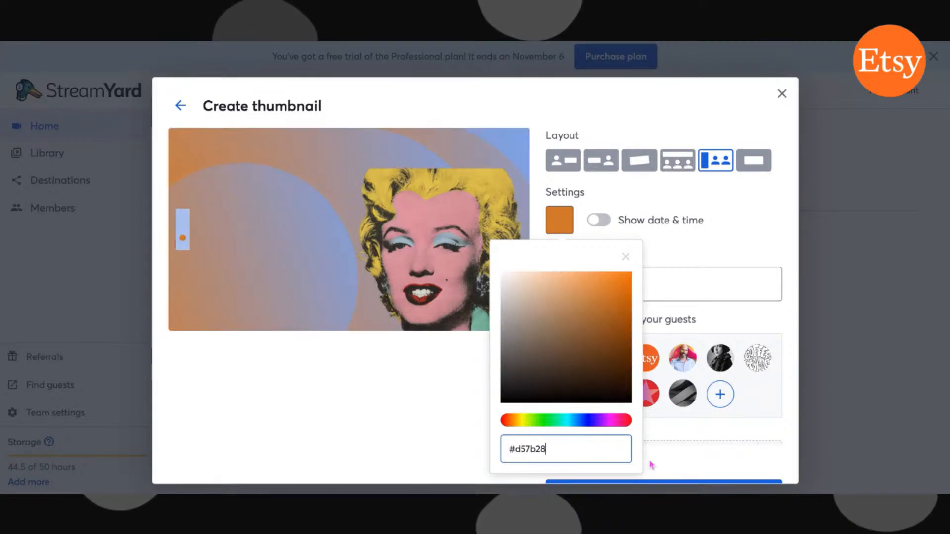
{"action": "left_click", "coordinate": [841, 368]}
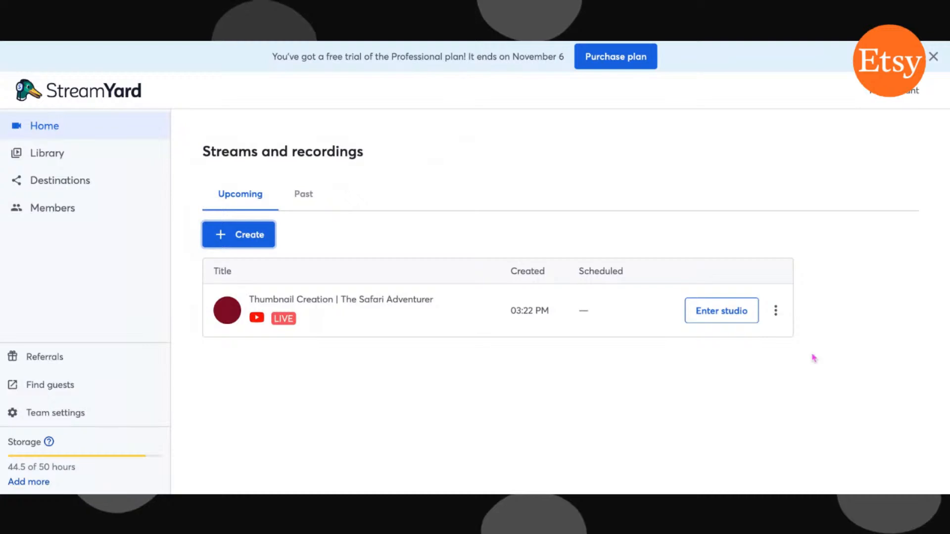
Start the live stream setup again and reopen the AI thumbnail creator
{"action": "left_click", "coordinate": [263, 235]}
{"action": "left_click", "coordinate": [377, 144]}
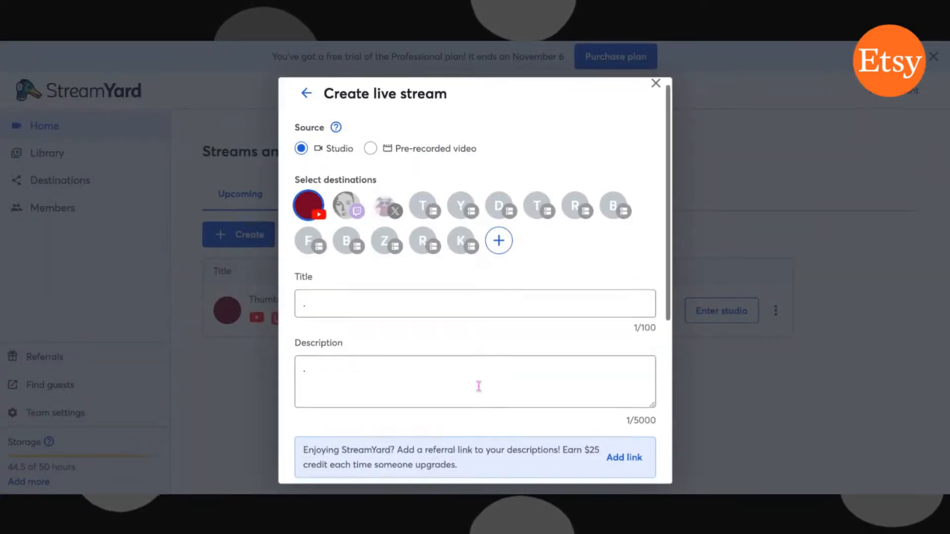
{"action": "scroll", "coordinate": [478, 386], "scroll_direction": "down", "scroll_amount": 5}
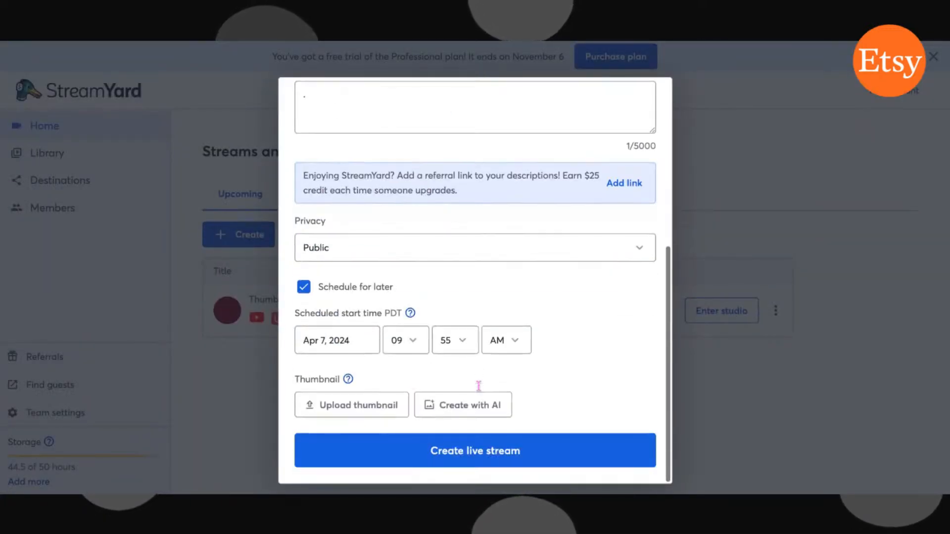
{"action": "left_click", "coordinate": [469, 410]}
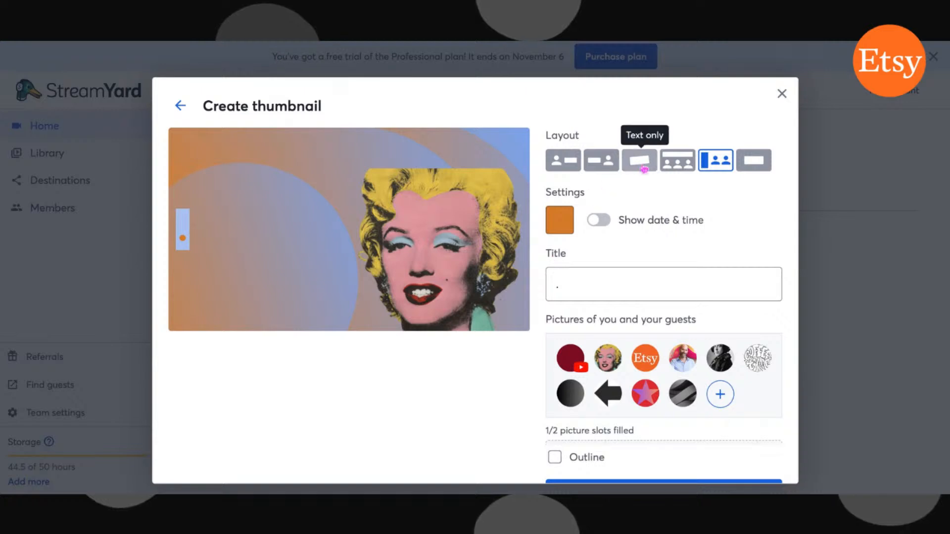
Switch to the layout with a top title and up to four people, and remove the pop-art portrait from its slot
{"action": "left_click", "coordinate": [677, 167]}
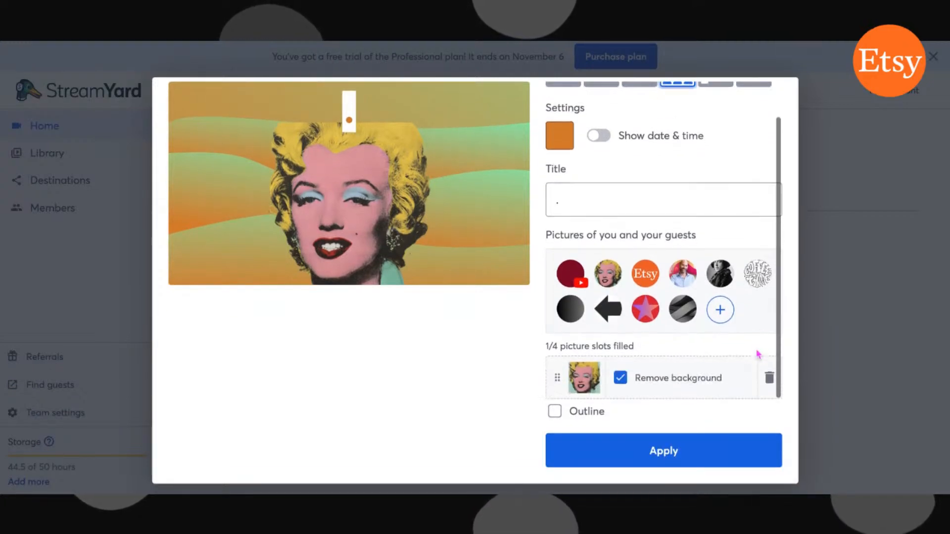
{"action": "left_click", "coordinate": [769, 378]}
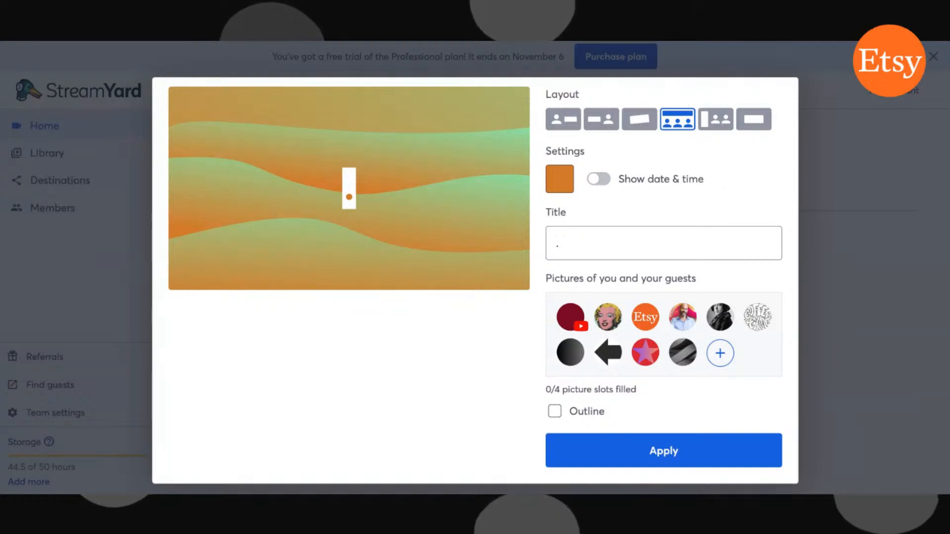
Upload the elephant picture with Remove background enabled and save it to the thumbnail
{"action": "mouse_move", "coordinate": [648, 345]}
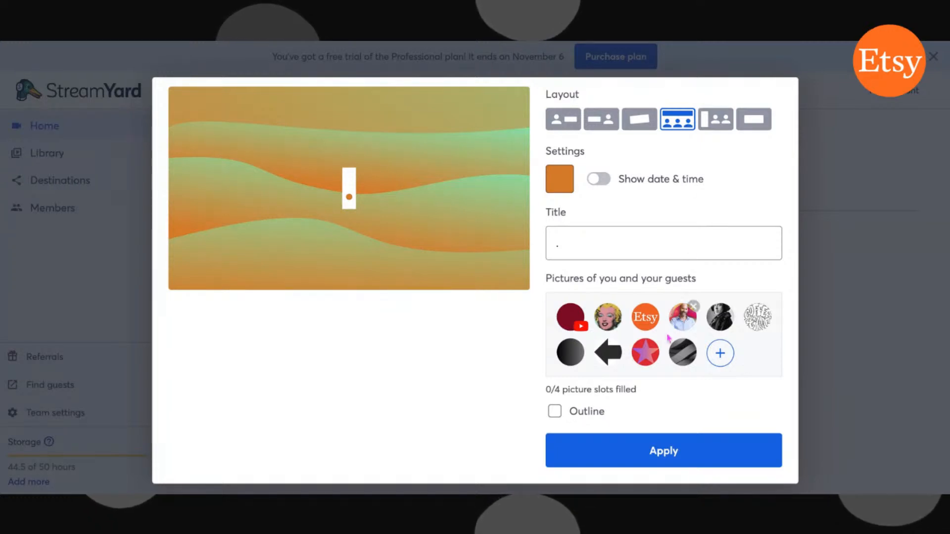
{"action": "left_click", "coordinate": [722, 357]}
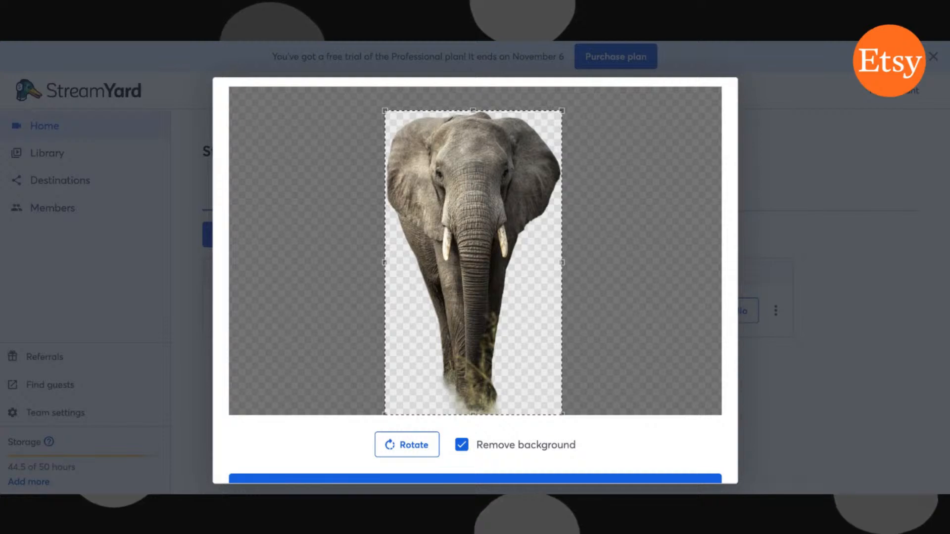
{"action": "scroll", "coordinate": [598, 444], "scroll_direction": "down", "scroll_amount": 2}
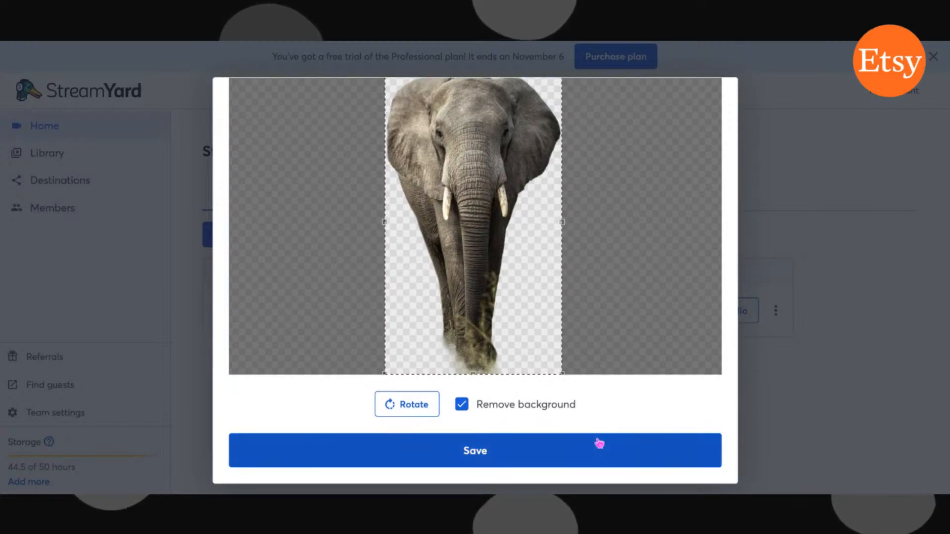
{"action": "scroll", "coordinate": [622, 340], "scroll_direction": "up", "scroll_amount": 2}
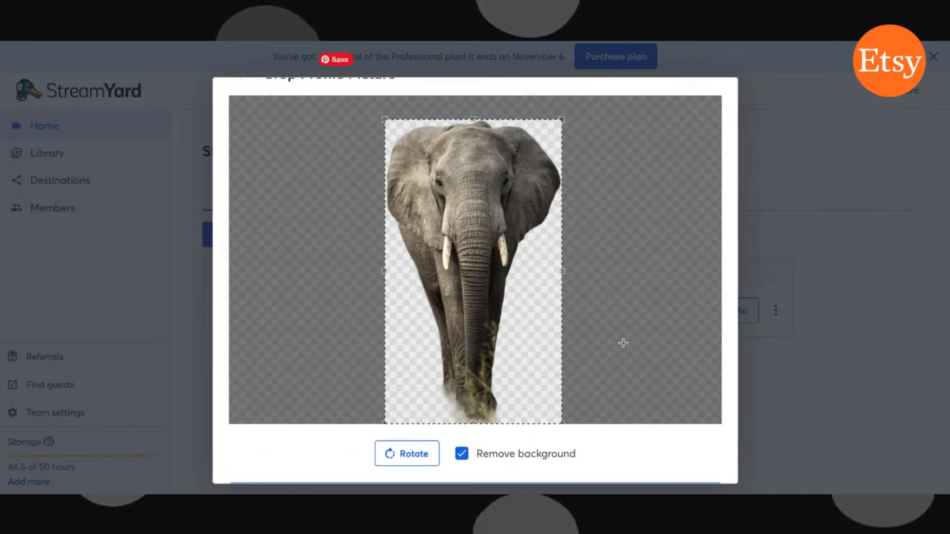
{"action": "scroll", "coordinate": [623, 343], "scroll_direction": "down", "scroll_amount": 2}
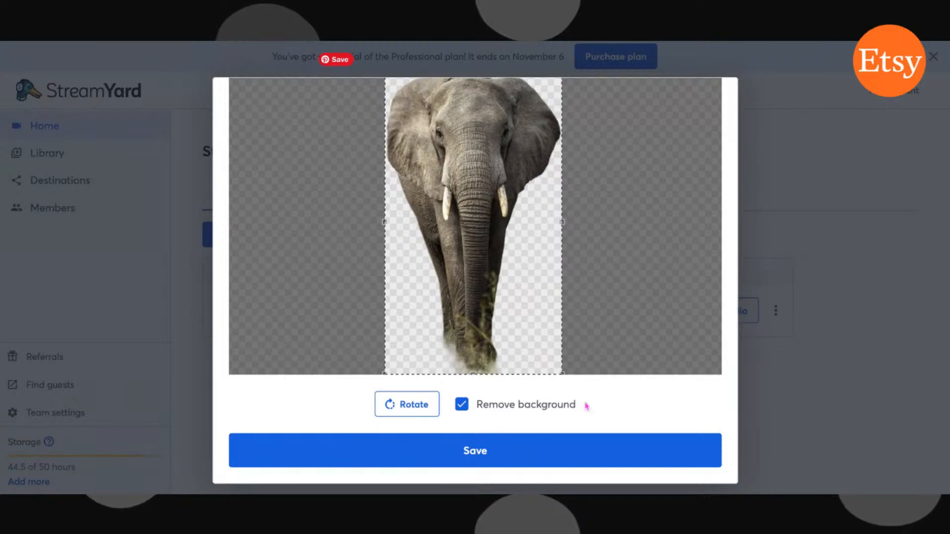
{"action": "left_click", "coordinate": [476, 452]}
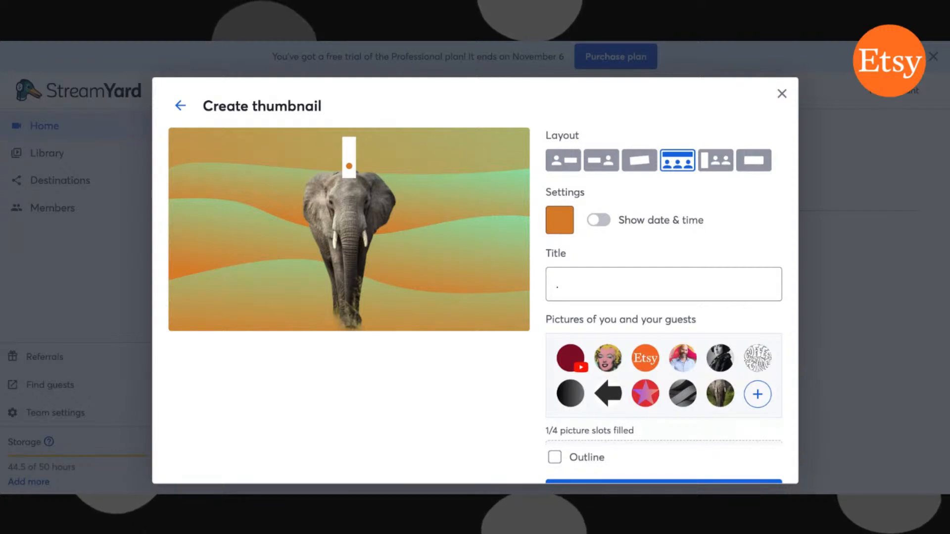
Delete the black-and-white lettering picture, the black-and-white portrait and the star picture from the available pictures
{"action": "scroll", "coordinate": [613, 384], "scroll_direction": "down", "scroll_amount": 1}
{"action": "scroll", "coordinate": [613, 384], "scroll_direction": "down", "scroll_amount": 1}
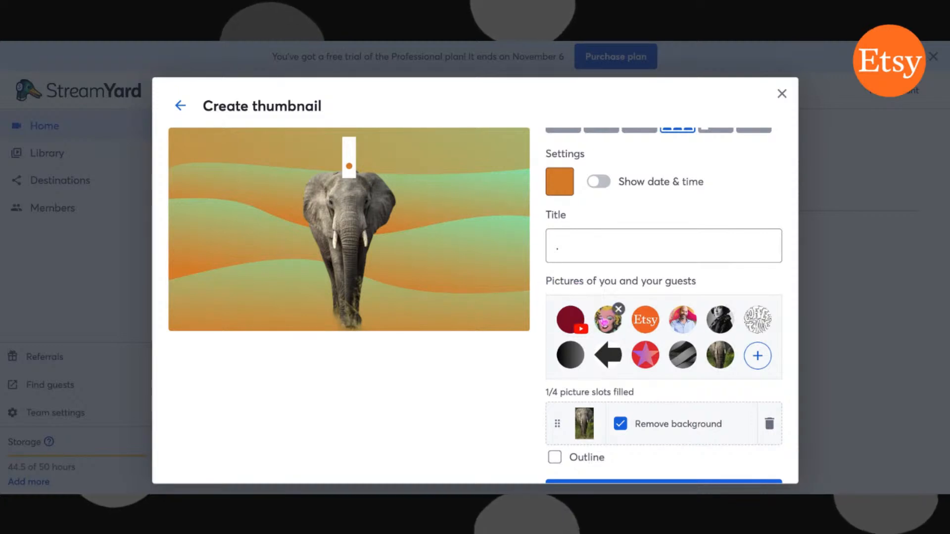
{"action": "left_click", "coordinate": [769, 309]}
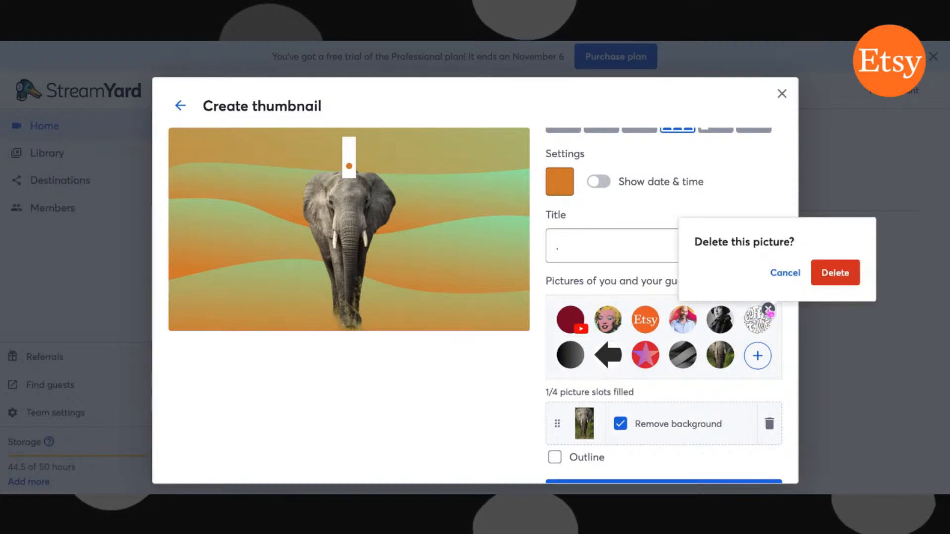
{"action": "left_click", "coordinate": [835, 273]}
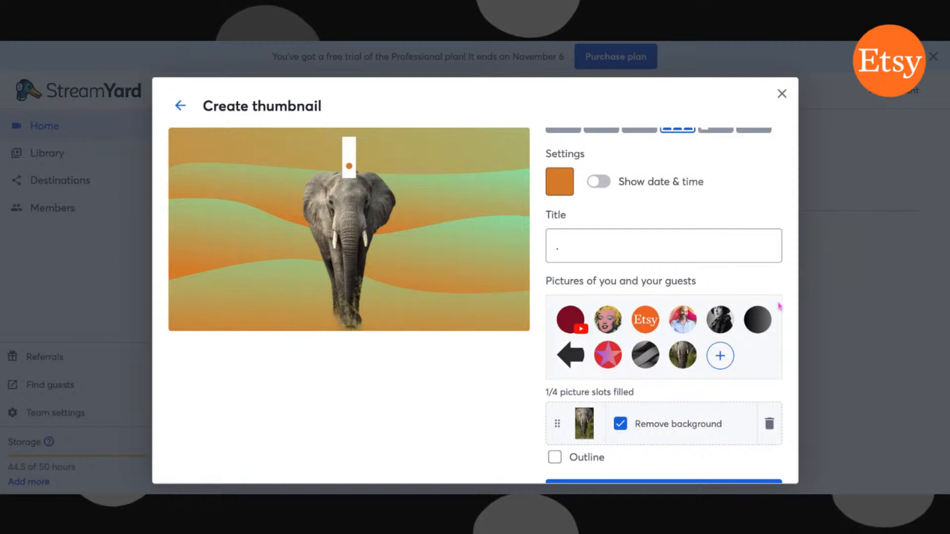
{"action": "left_click", "coordinate": [731, 309]}
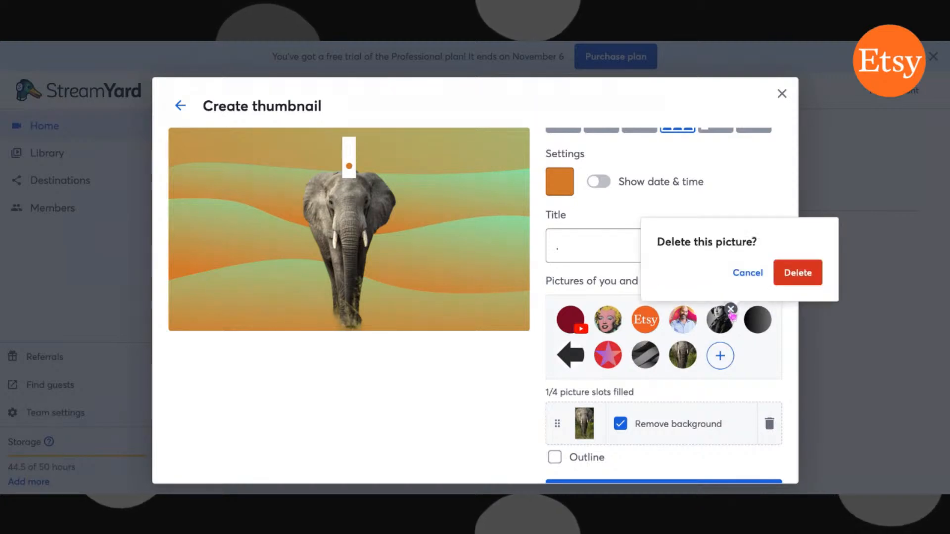
{"action": "left_click", "coordinate": [804, 281]}
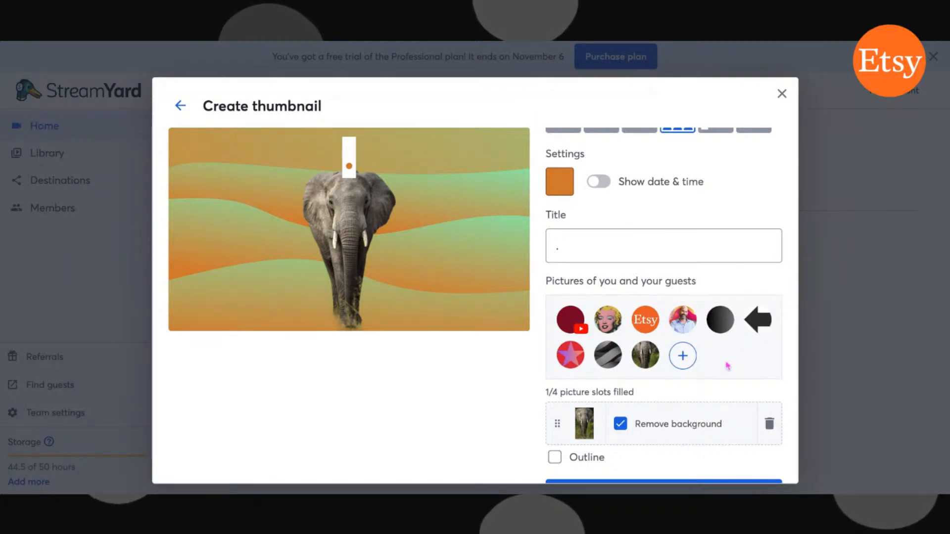
{"action": "left_click", "coordinate": [581, 345]}
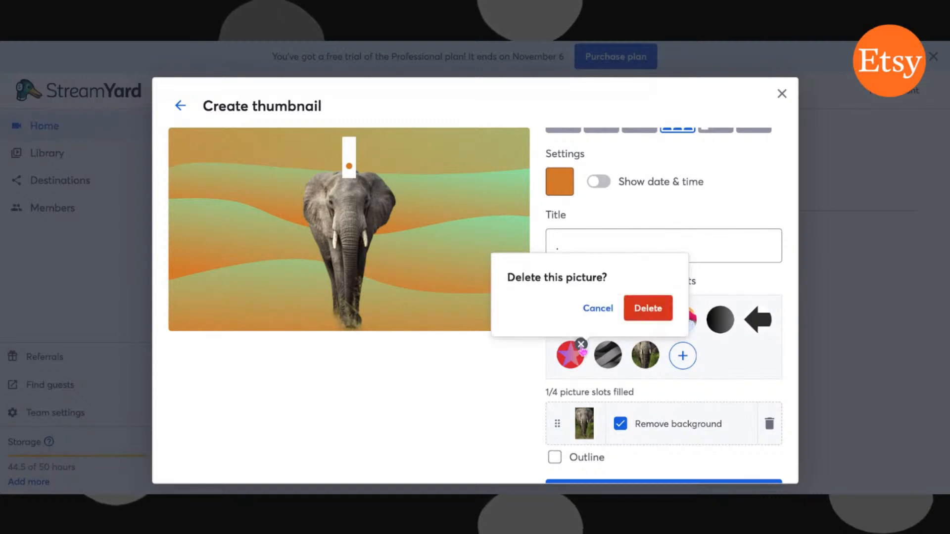
{"action": "left_click", "coordinate": [644, 312]}
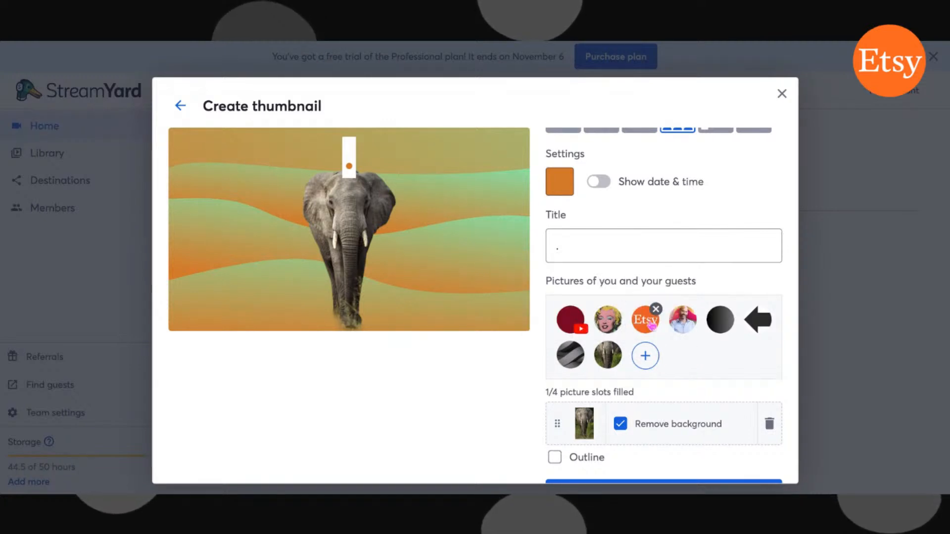
Add the black arrow and a second elephant to the thumbnail's picture slots
{"action": "left_click", "coordinate": [766, 324]}
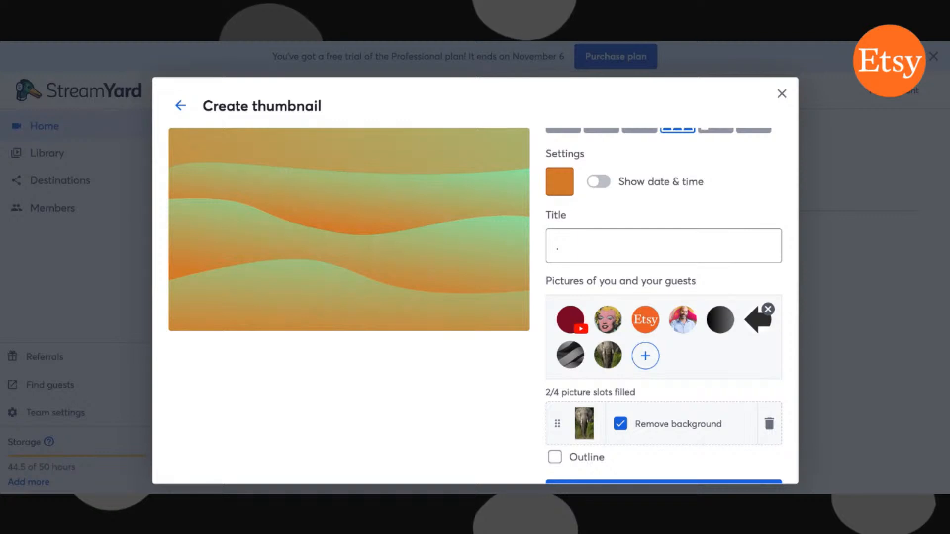
{"action": "left_click", "coordinate": [607, 355]}
{"action": "scroll", "coordinate": [689, 366], "scroll_direction": "down", "scroll_amount": 2}
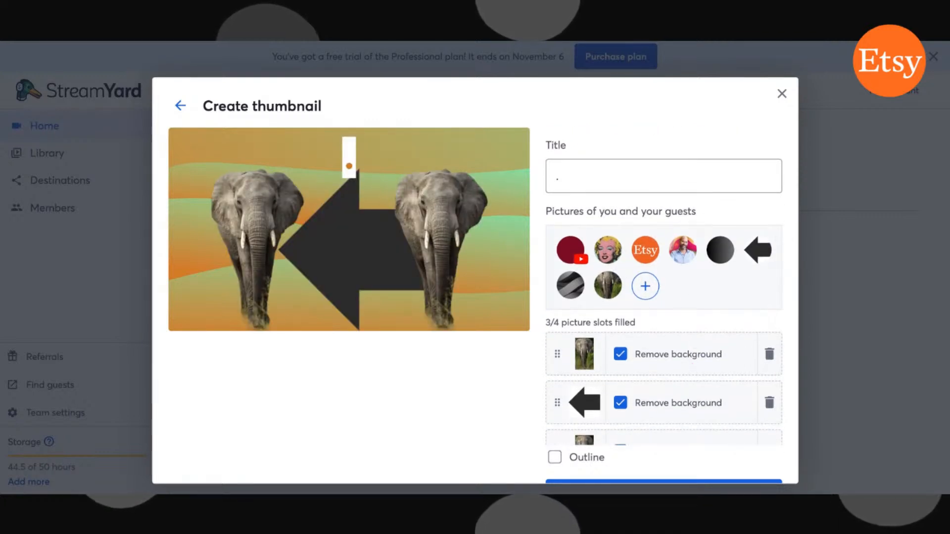
{"action": "scroll", "coordinate": [678, 277], "scroll_direction": "up", "scroll_amount": 2}
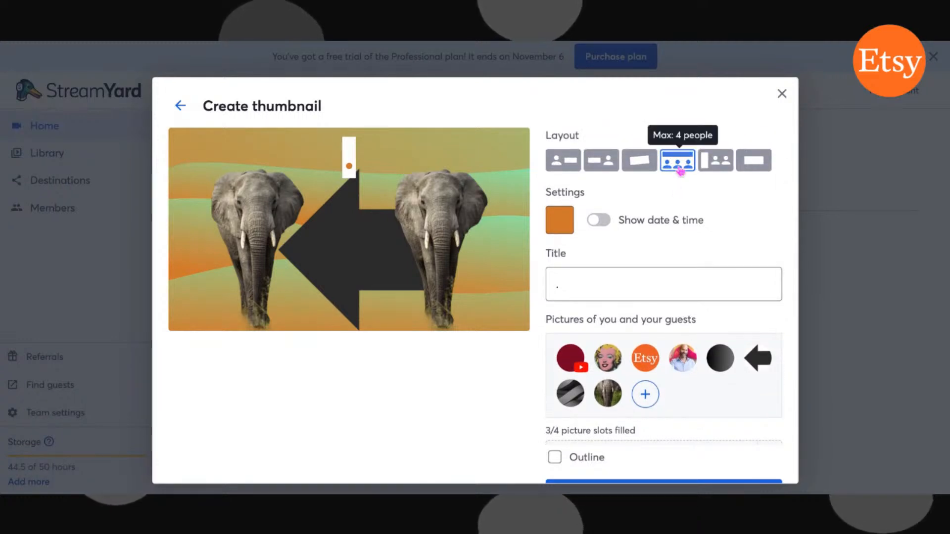
Add another elephant, then replace the black arrow with a fourth elephant in the thumbnail's picture slots
{"action": "scroll", "coordinate": [667, 236], "scroll_direction": "down", "scroll_amount": 2}
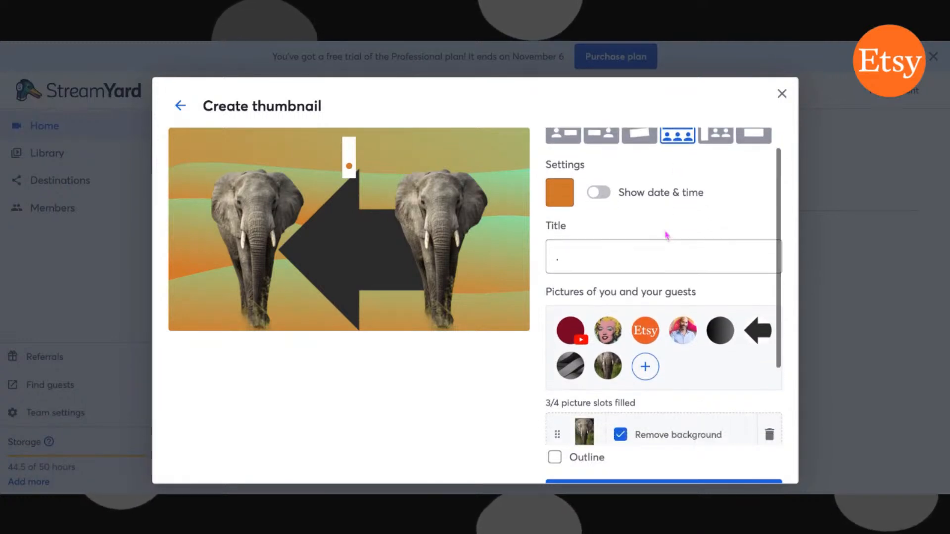
{"action": "left_click", "coordinate": [609, 336]}
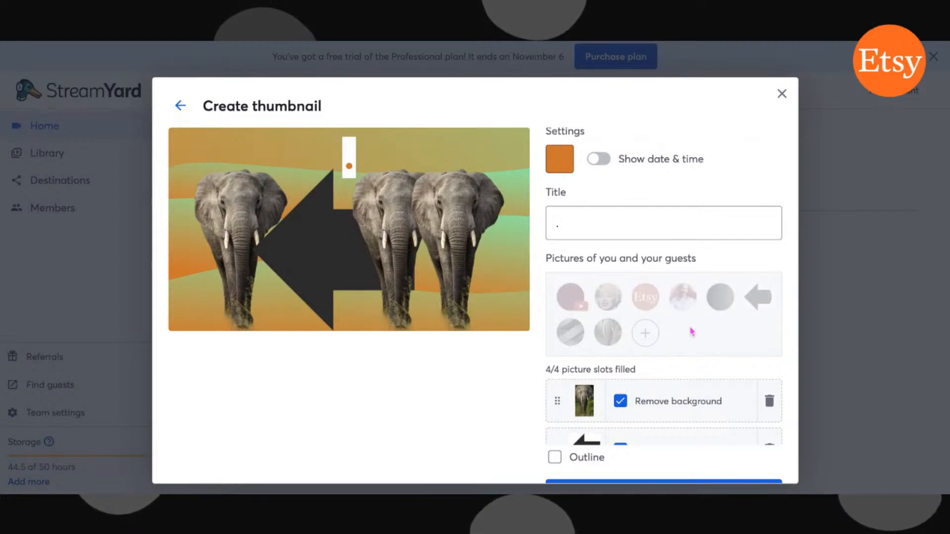
{"action": "scroll", "coordinate": [693, 332], "scroll_direction": "down", "scroll_amount": 2}
{"action": "left_click", "coordinate": [769, 376]}
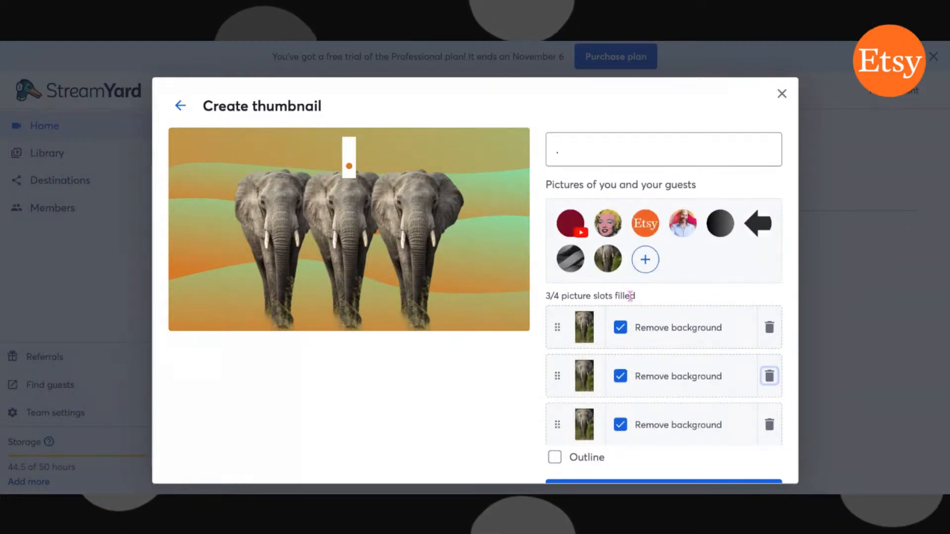
{"action": "left_click", "coordinate": [607, 265]}
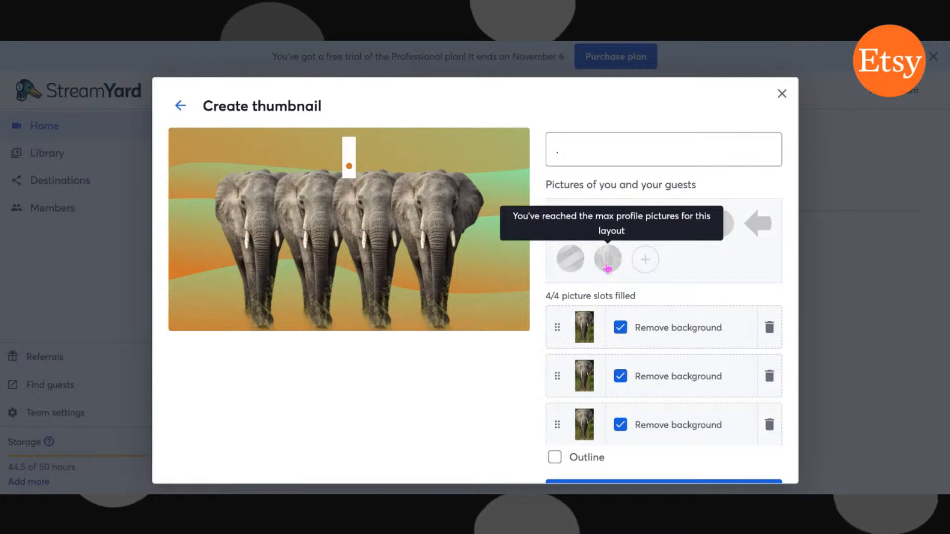
Remove the third elephant from its picture slot and add the Etsy logo after the remaining elephants
{"action": "left_click", "coordinate": [770, 425]}
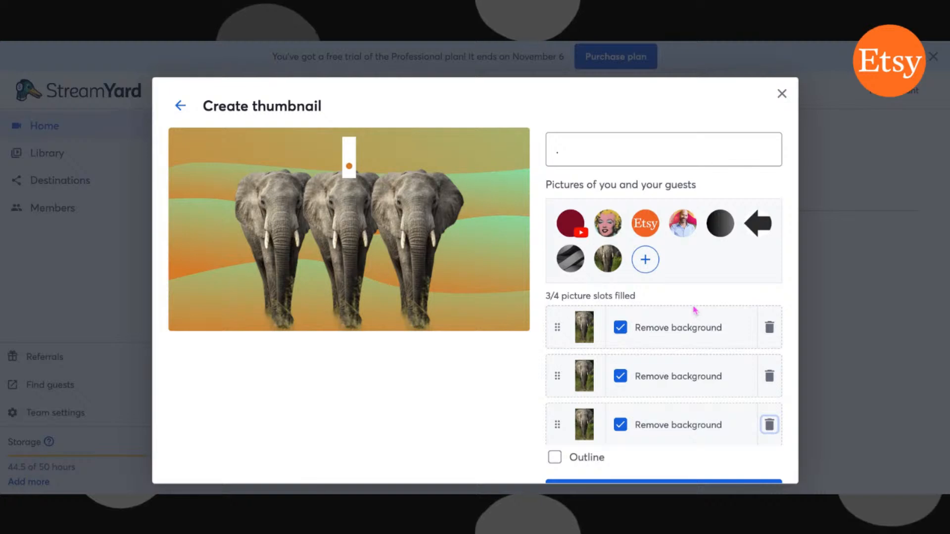
{"action": "left_click", "coordinate": [644, 229]}
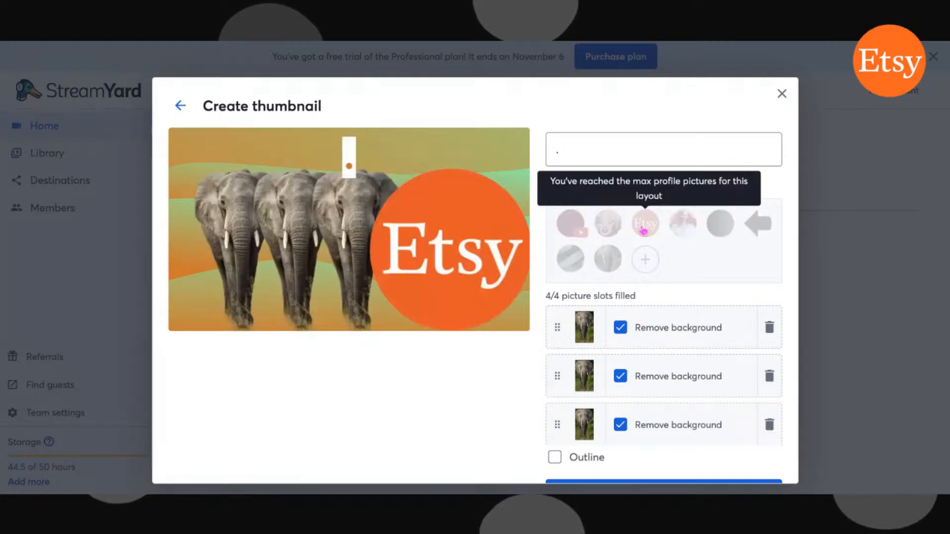
{"action": "left_click", "coordinate": [827, 307]}
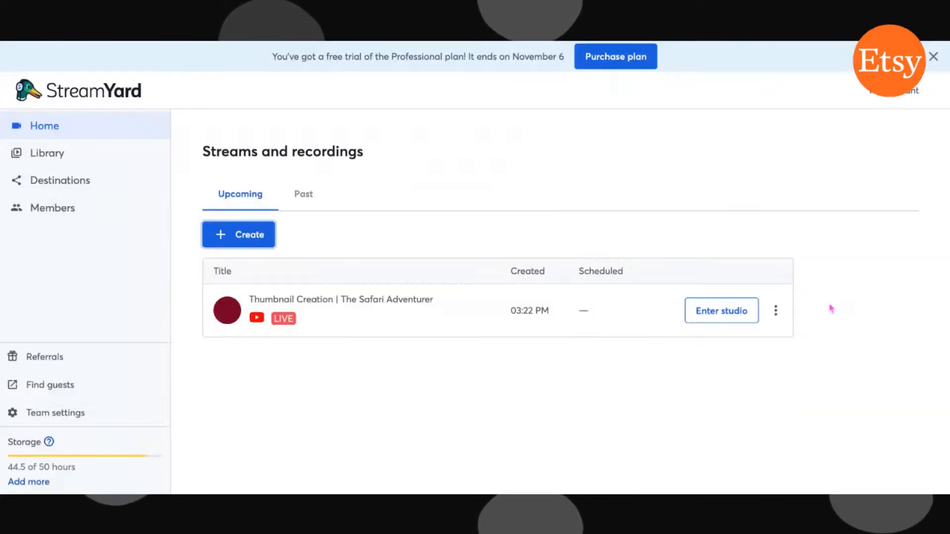
Start a new live stream and reopen its AI thumbnail creator
{"action": "left_click", "coordinate": [254, 237]}
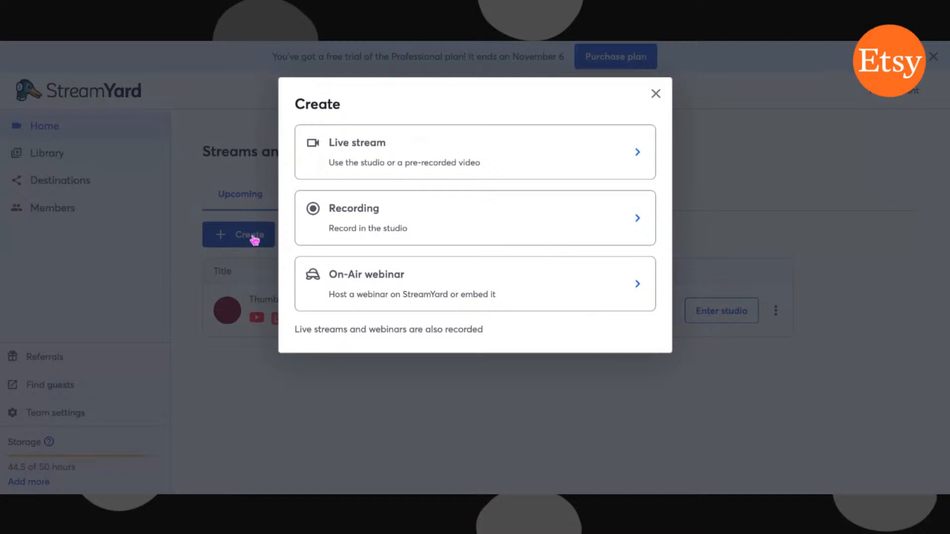
{"action": "left_click", "coordinate": [383, 157]}
{"action": "scroll", "coordinate": [418, 358], "scroll_direction": "down", "scroll_amount": 5}
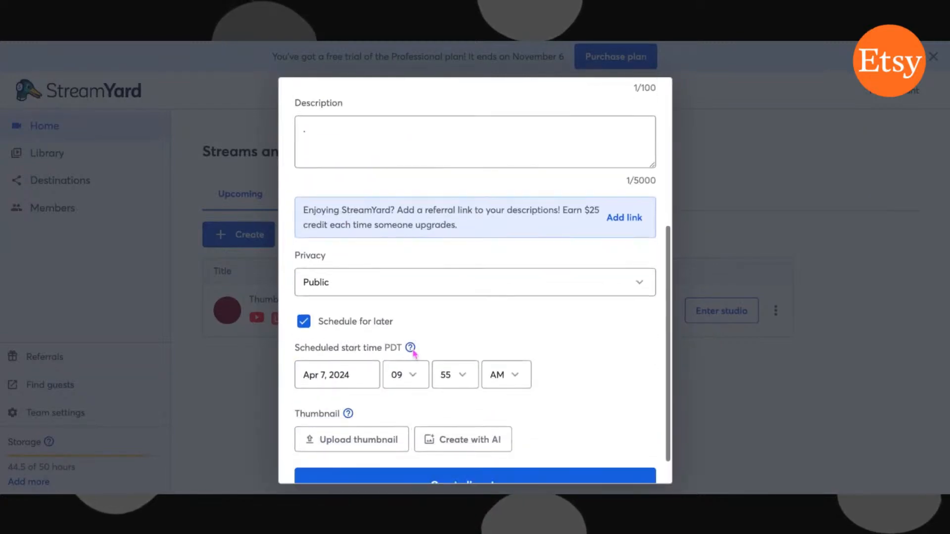
{"action": "left_click", "coordinate": [478, 419]}
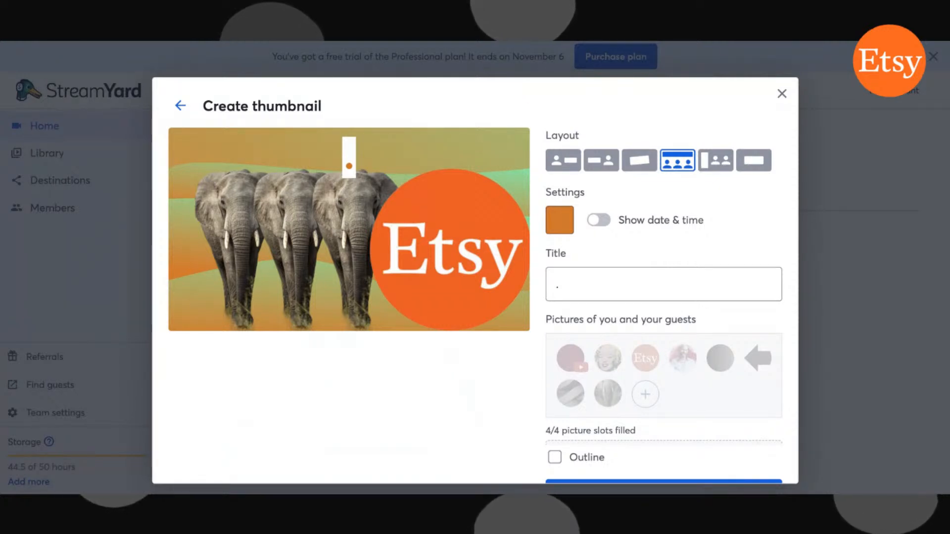
Turn on the outline around the thumbnail's pictures
{"action": "scroll", "coordinate": [674, 262], "scroll_direction": "down", "scroll_amount": 4}
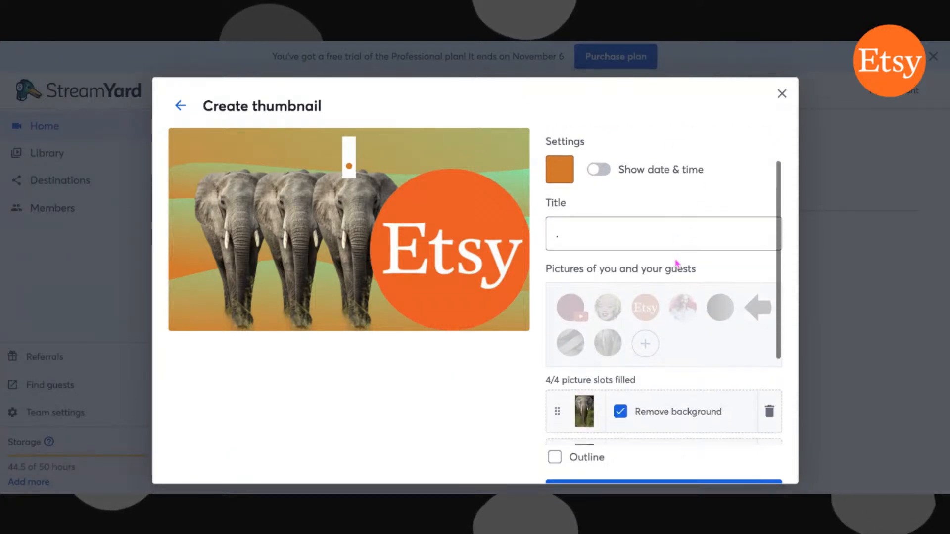
{"action": "scroll", "coordinate": [677, 264], "scroll_direction": "down", "scroll_amount": 1}
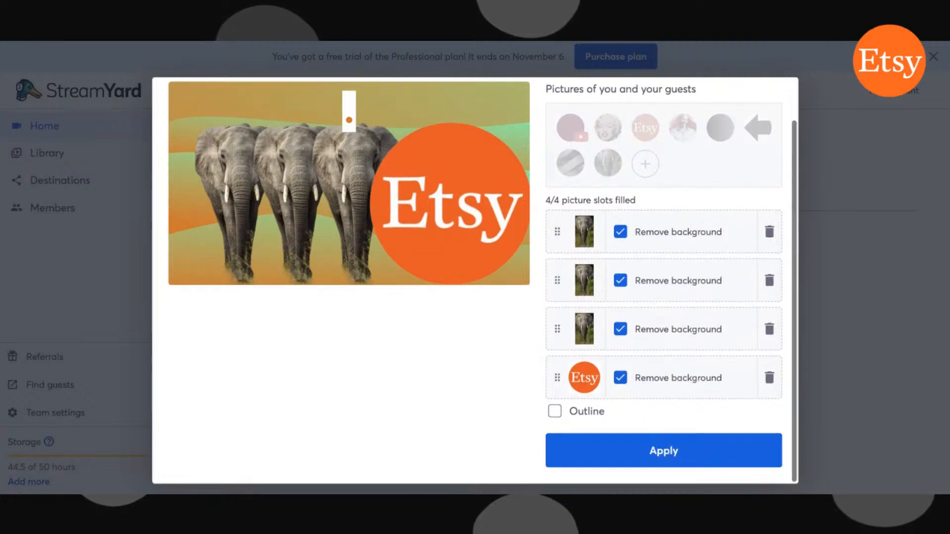
{"action": "left_click", "coordinate": [554, 412]}
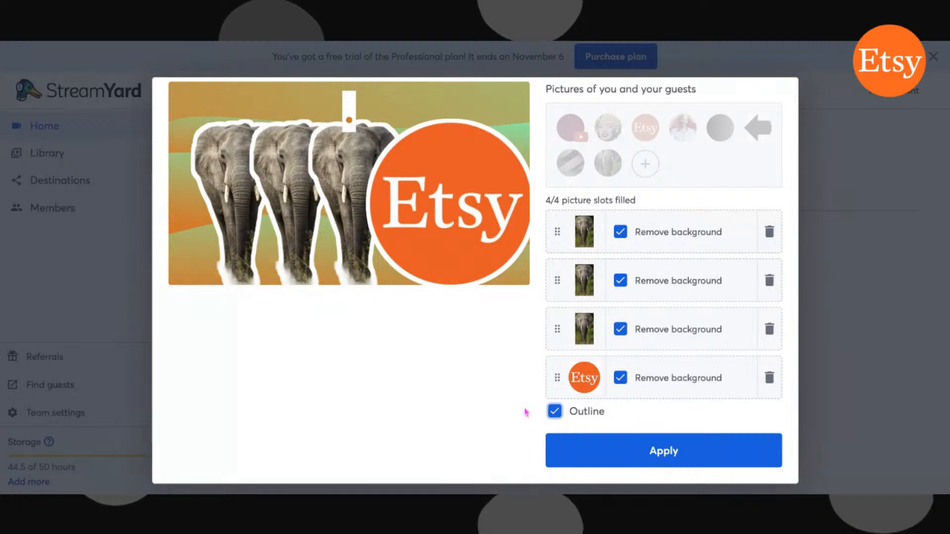
Set the thumbnail title to "The Safari Adventurer on Etsy: Find the Perfect Explorer Gift"
{"action": "scroll", "coordinate": [510, 388], "scroll_direction": "up", "scroll_amount": 1}
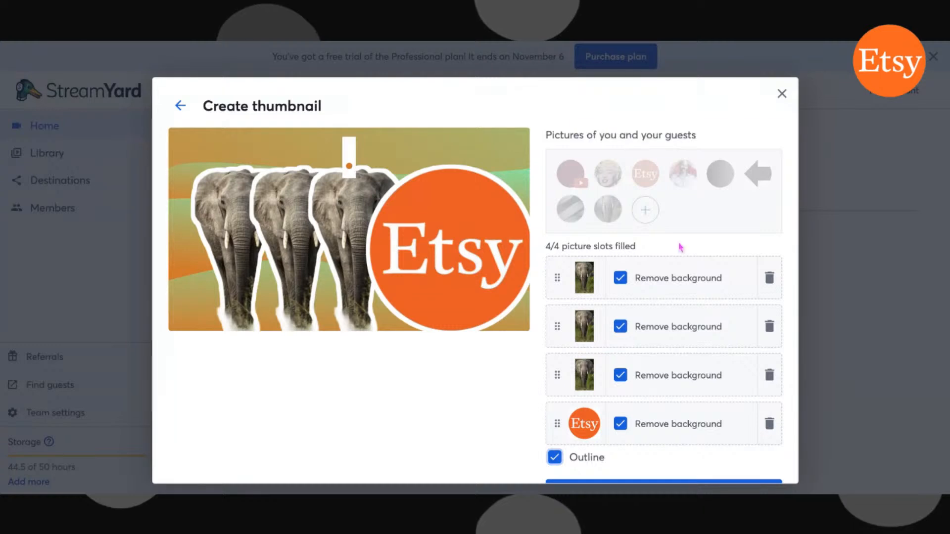
{"action": "scroll", "coordinate": [678, 311], "scroll_direction": "up", "scroll_amount": 4}
{"action": "left_click", "coordinate": [571, 287]}
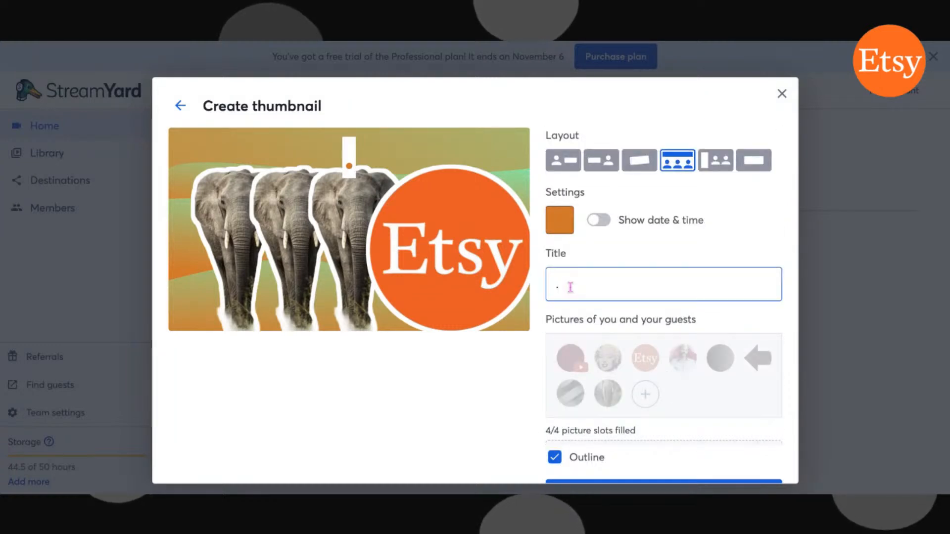
{"action": "type", "text": "The Safari Adventurer on Etsy: Find the Perfect Explorer Gift"}
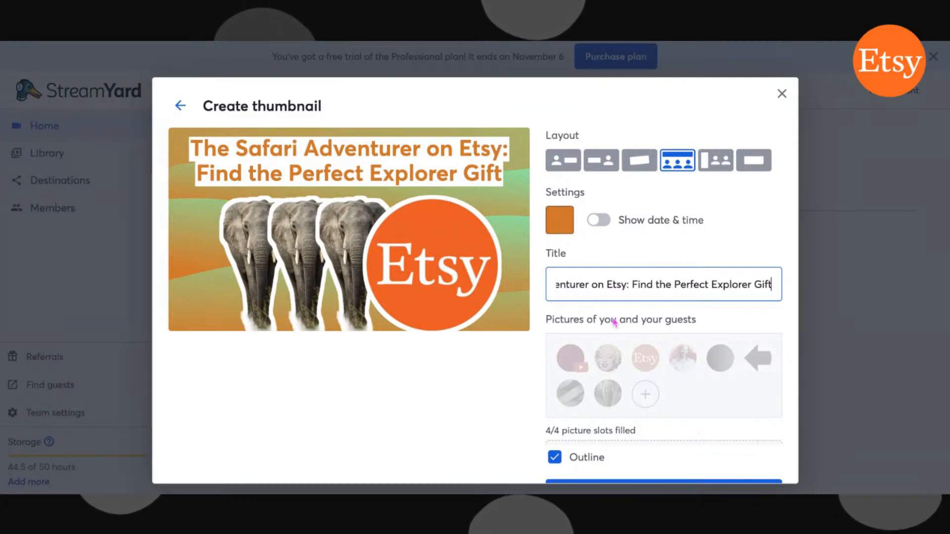
Remove two of the elephants and reorder the slots so the Etsy logo comes before the remaining elephant
{"action": "scroll", "coordinate": [611, 326], "scroll_direction": "down", "scroll_amount": 3}
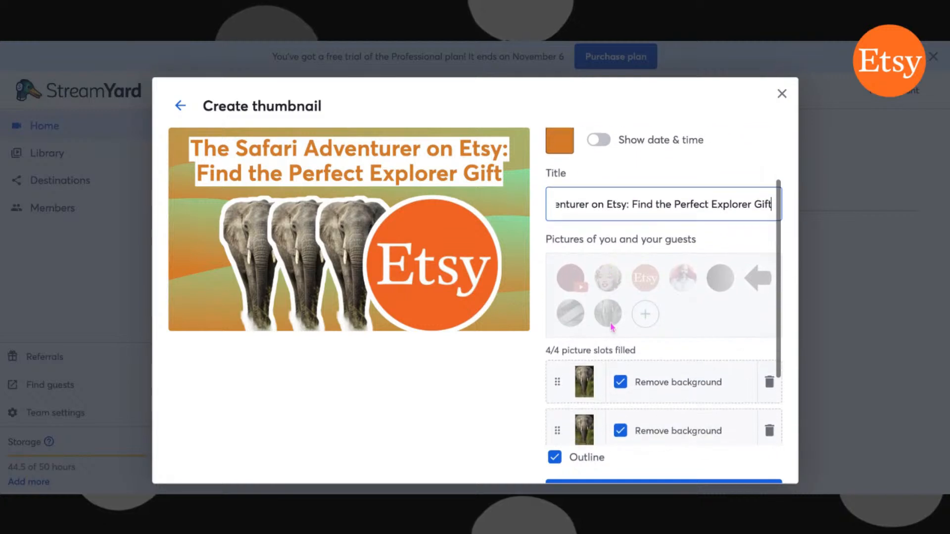
{"action": "left_click", "coordinate": [769, 373]}
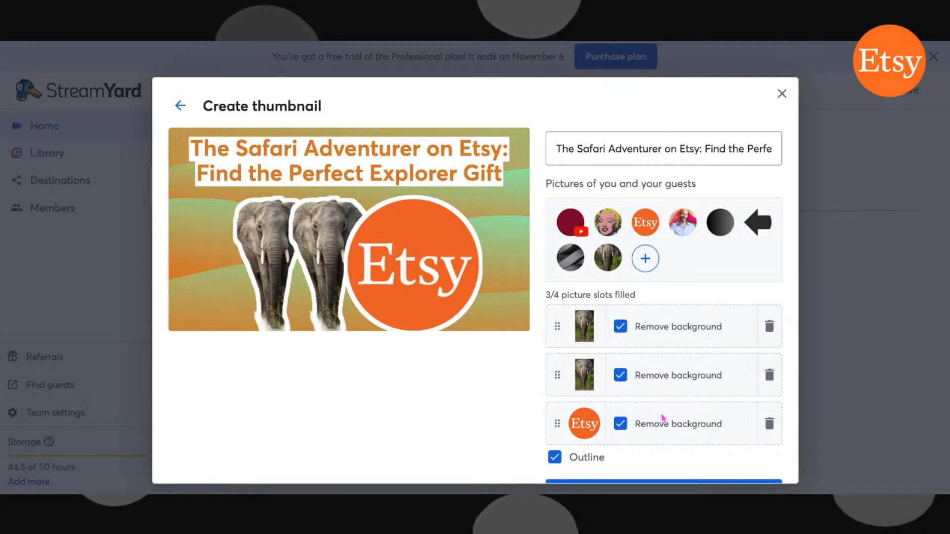
{"action": "left_click_drag", "start_coordinate": [557, 375], "coordinate": [561, 436]}
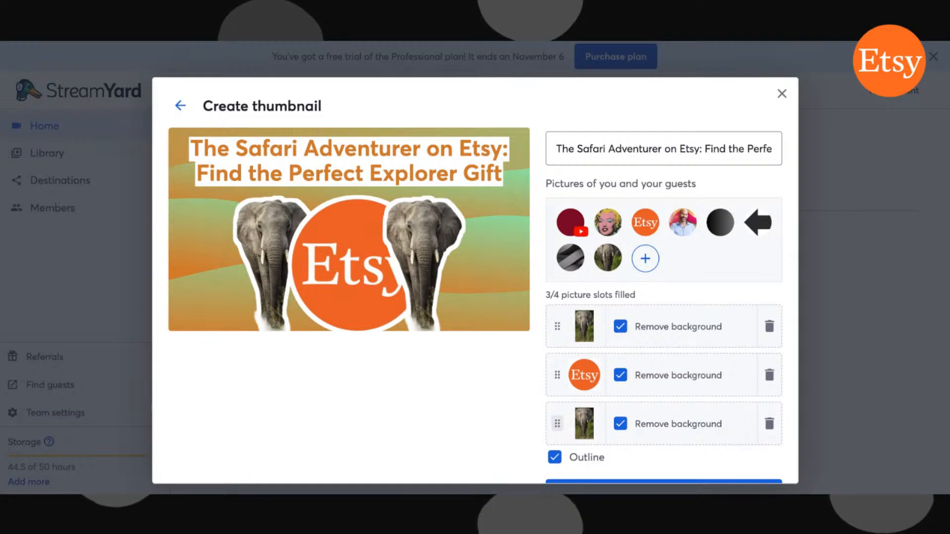
{"action": "left_click", "coordinate": [769, 327]}
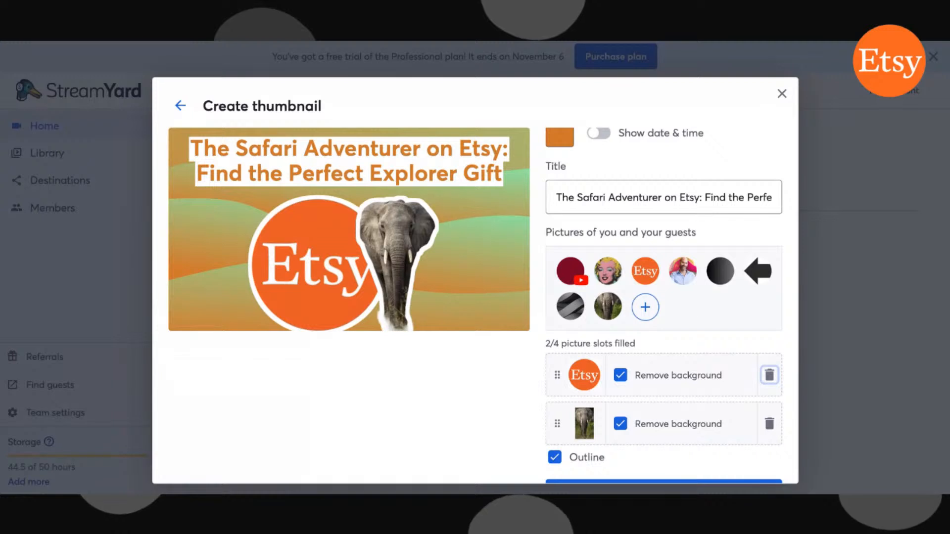
Add the pop-art portrait to the thumbnail and try to delete it from the available pictures
{"action": "left_click", "coordinate": [606, 276]}
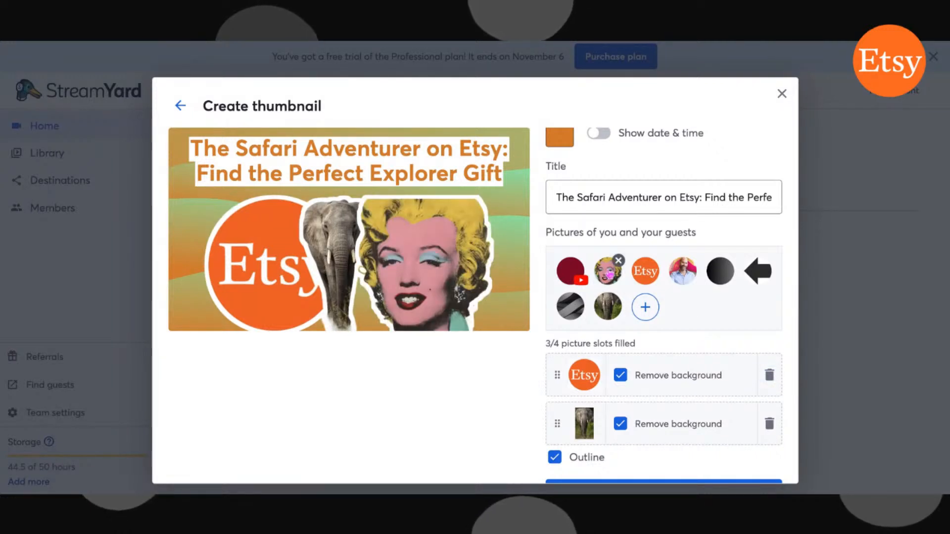
{"action": "left_click", "coordinate": [619, 261]}
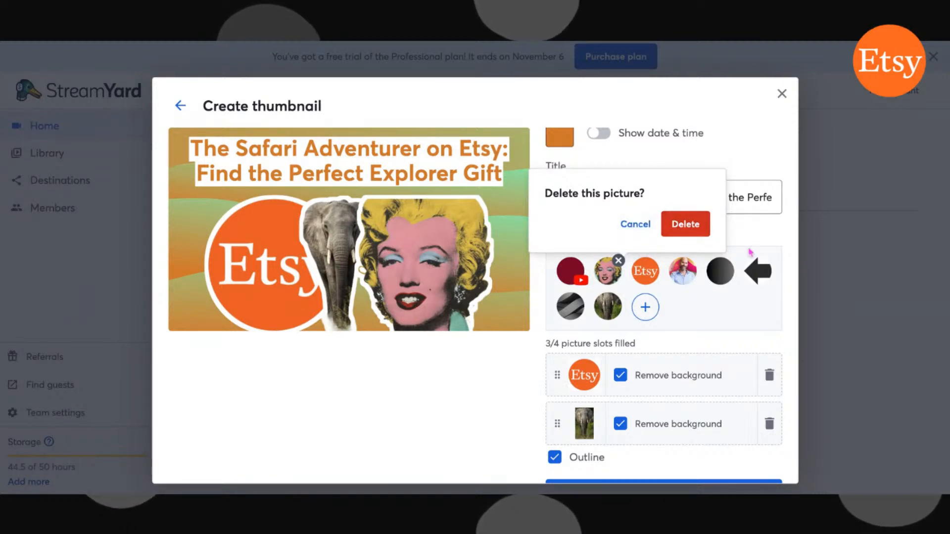
{"action": "left_click", "coordinate": [837, 289]}
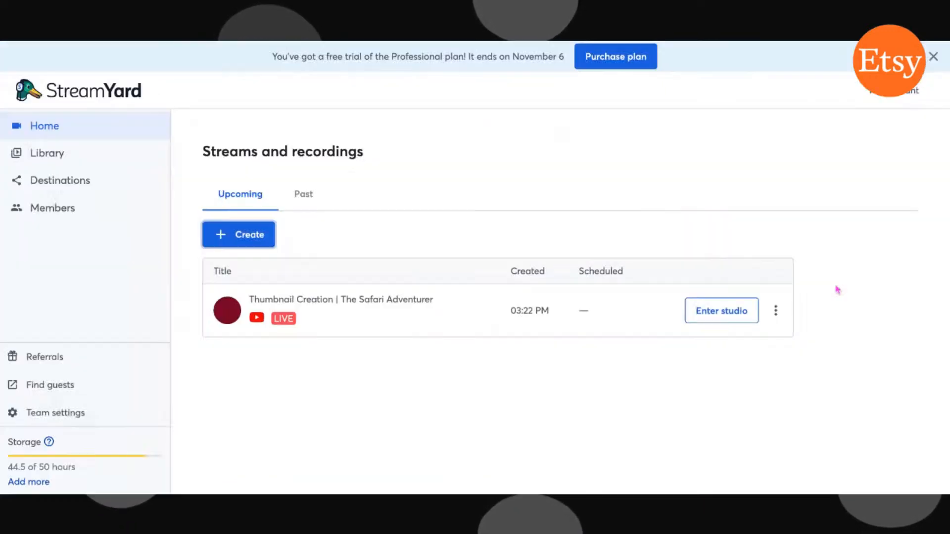
Reopen the thumbnail creator from a new live stream and remove the pop-art portrait from its slot
{"action": "left_click", "coordinate": [262, 232]}
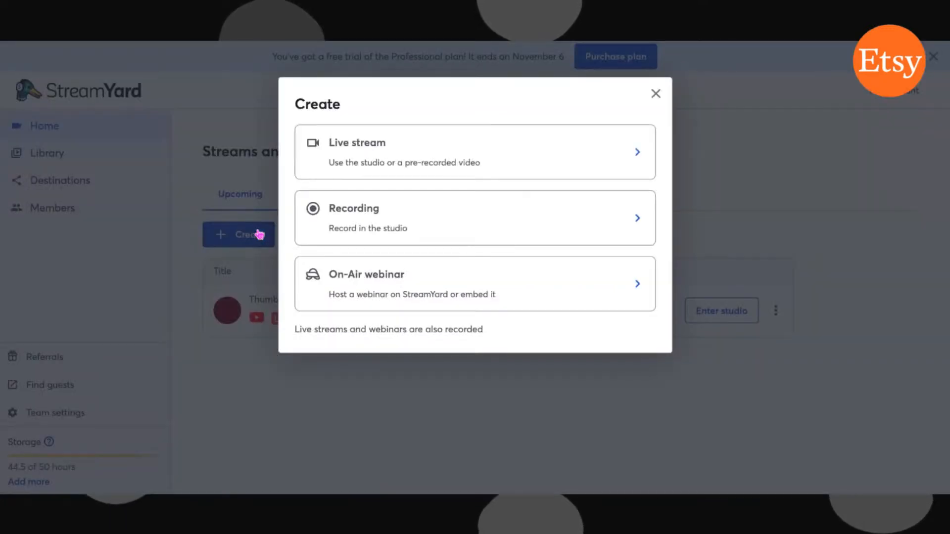
{"action": "left_click", "coordinate": [402, 153]}
{"action": "scroll", "coordinate": [467, 302], "scroll_direction": "down", "scroll_amount": 5}
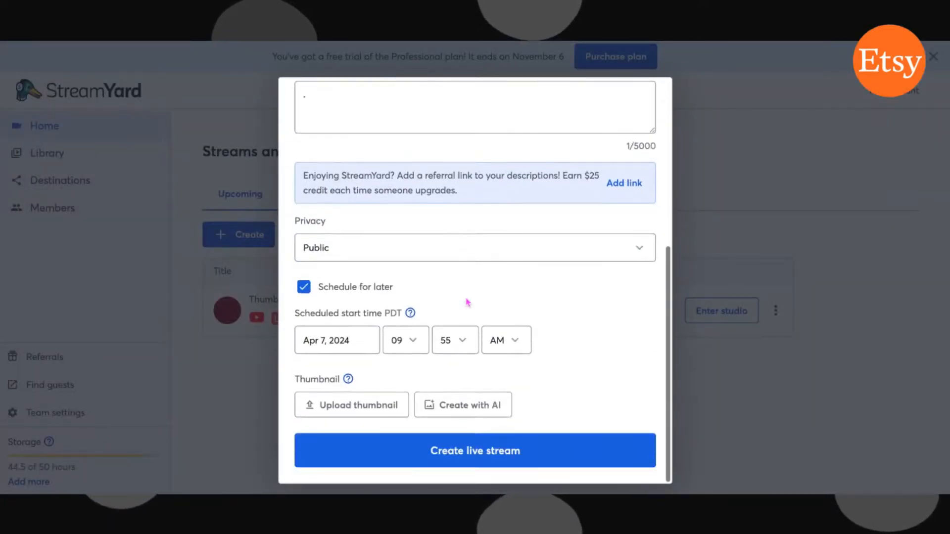
{"action": "left_click", "coordinate": [469, 409]}
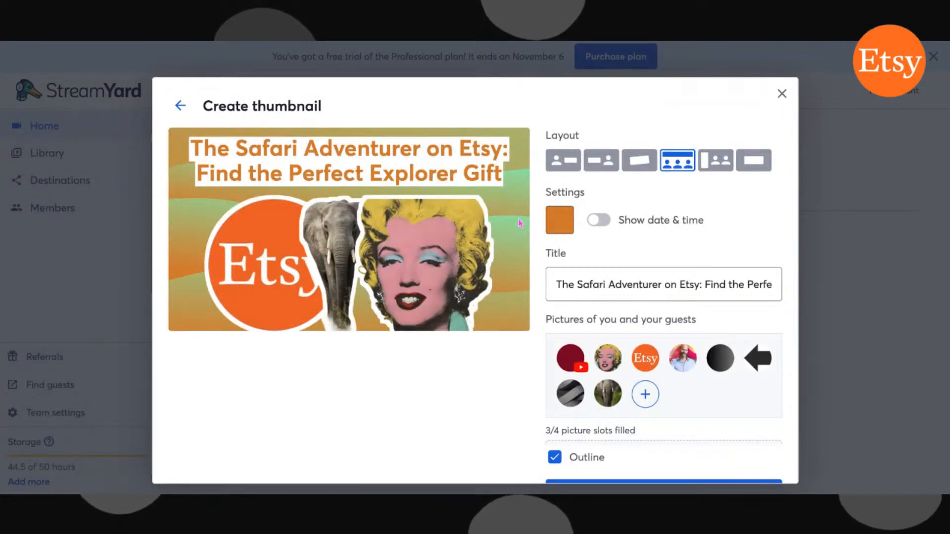
{"action": "scroll", "coordinate": [667, 314], "scroll_direction": "down", "scroll_amount": 3}
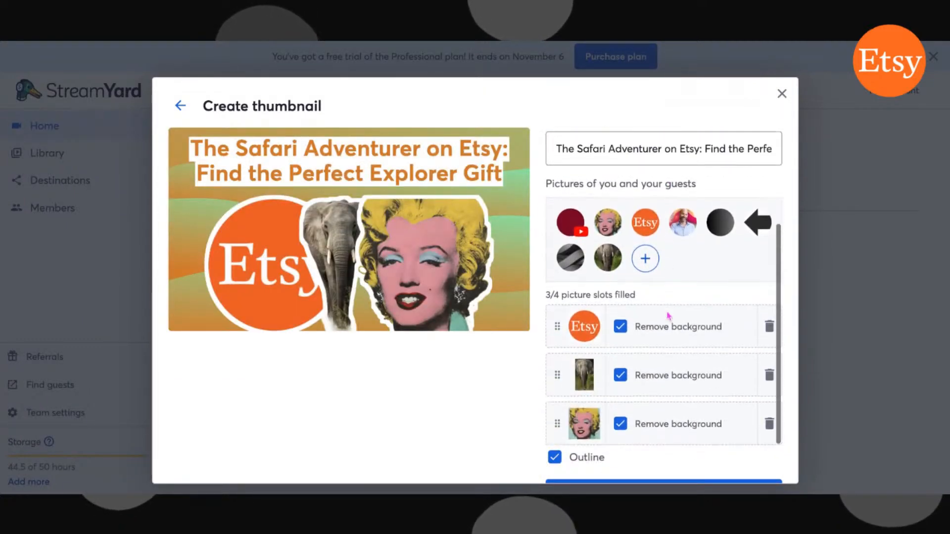
{"action": "left_click", "coordinate": [770, 422]}
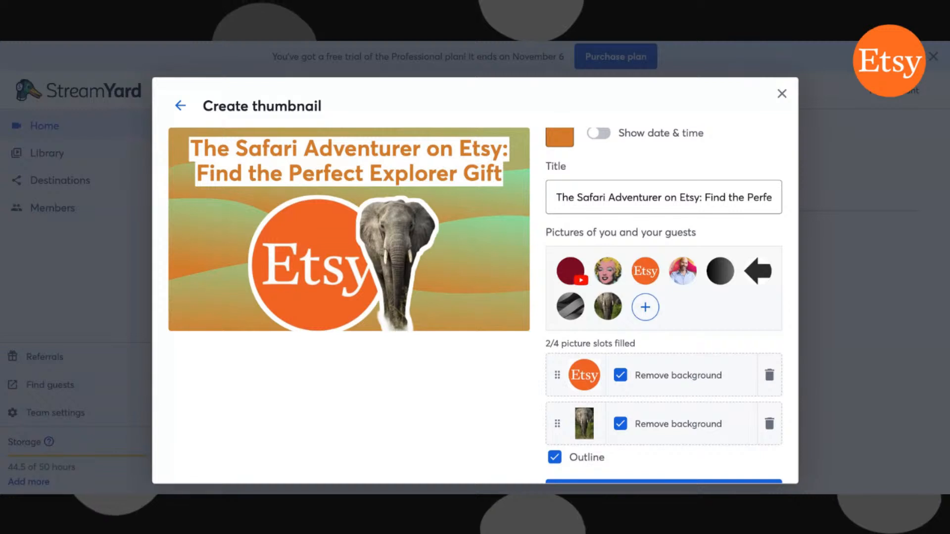
Upload the Africa map picture with Remove background enabled and save it to the thumbnail
{"action": "scroll", "coordinate": [712, 249], "scroll_direction": "down", "scroll_amount": 2}
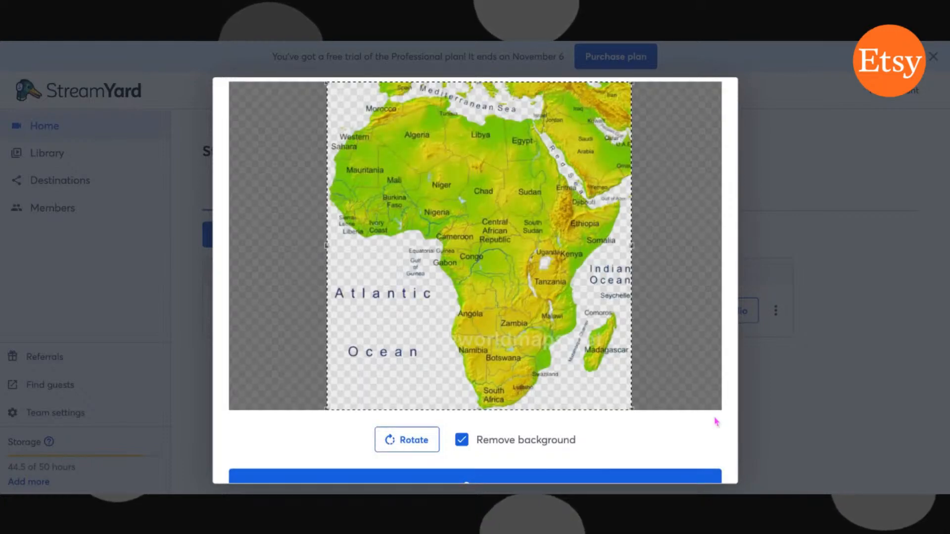
{"action": "scroll", "coordinate": [715, 420], "scroll_direction": "down", "scroll_amount": 2}
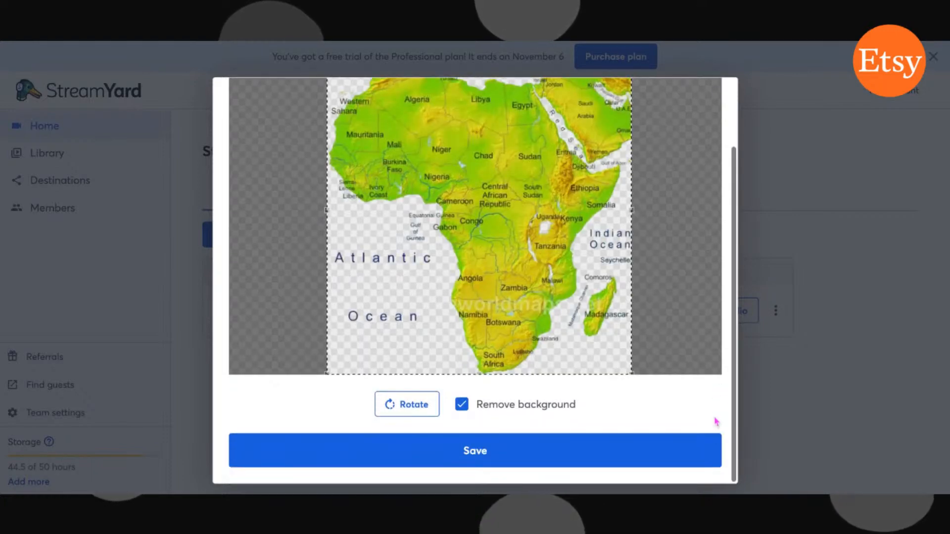
{"action": "left_click", "coordinate": [474, 452]}
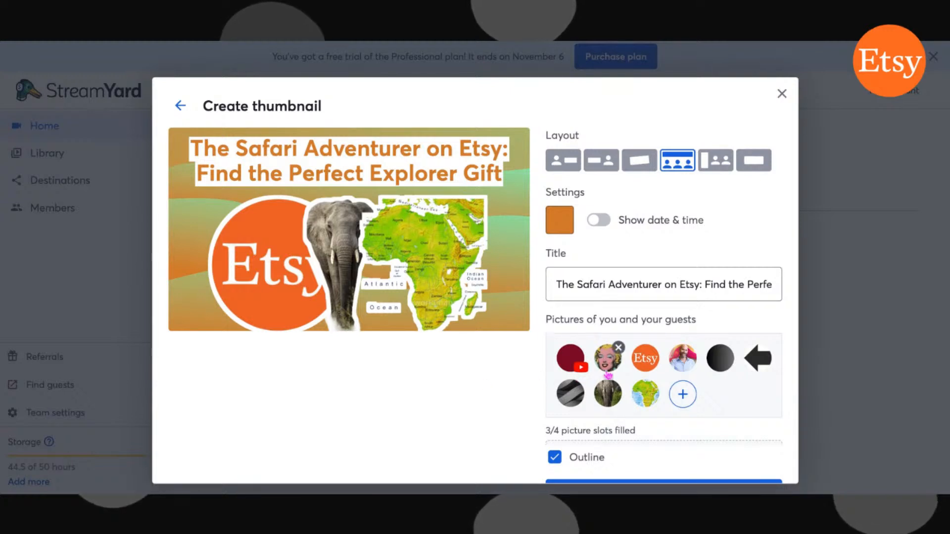
Turn the picture outline off and back on to compare the thumbnail with and without it
{"action": "scroll", "coordinate": [609, 373], "scroll_direction": "down", "scroll_amount": 3}
{"action": "scroll", "coordinate": [608, 375], "scroll_direction": "down", "scroll_amount": 1}
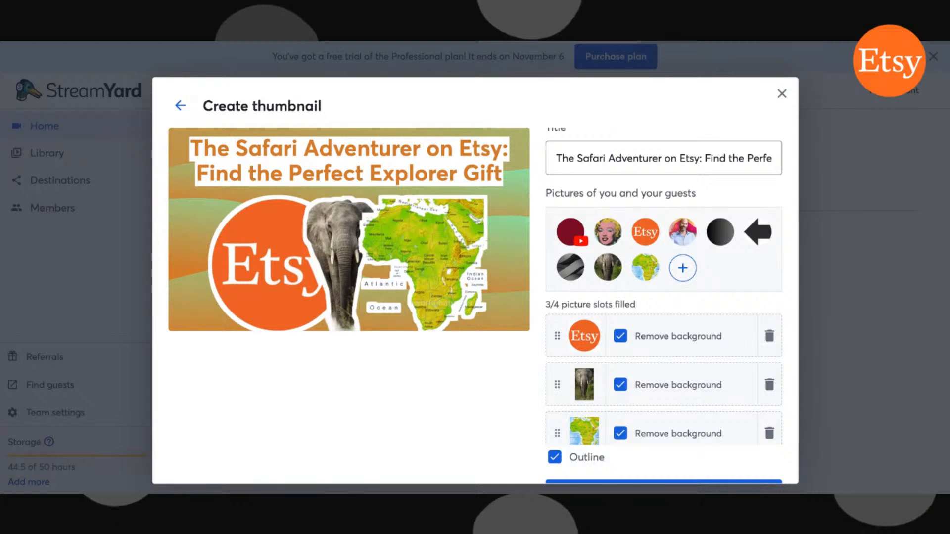
{"action": "scroll", "coordinate": [569, 457], "scroll_direction": "down", "scroll_amount": 1}
{"action": "left_click", "coordinate": [554, 458]}
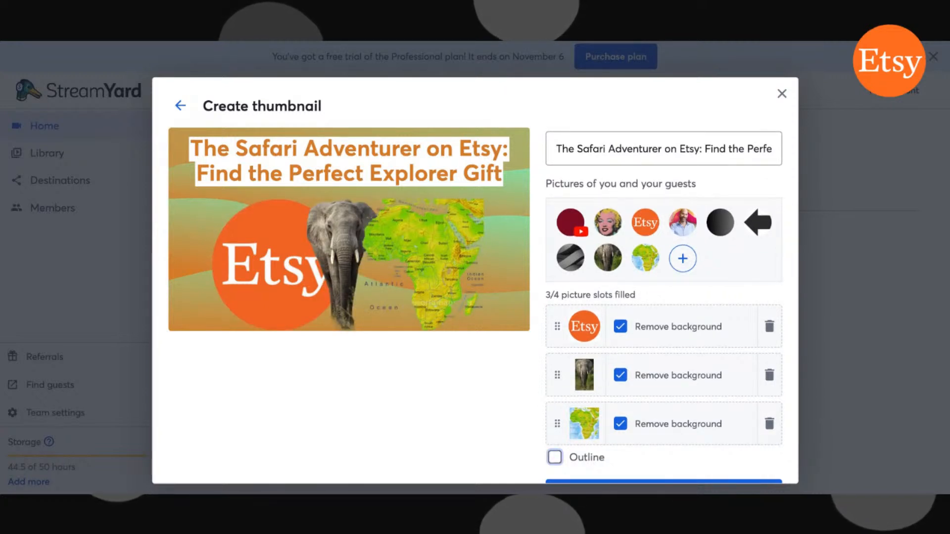
{"action": "left_click", "coordinate": [554, 457]}
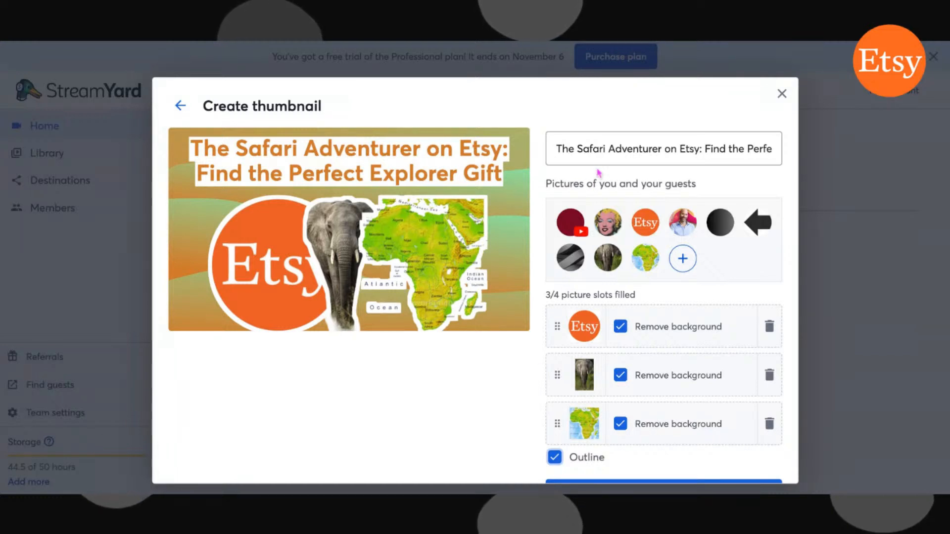
Append "& Thumbnail Creation" to the thumbnail's title text and apply the thumbnail to the live stream
{"action": "left_click", "coordinate": [601, 150]}
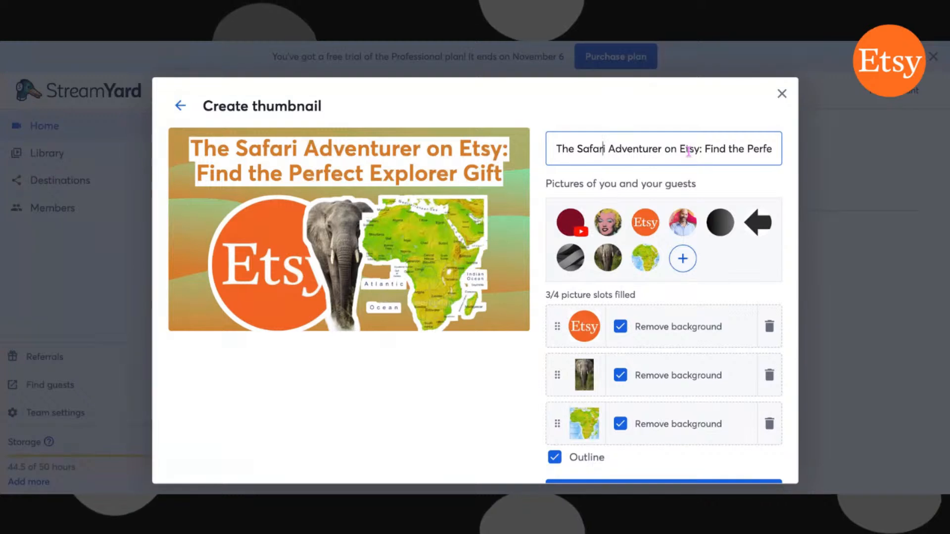
{"action": "scroll", "coordinate": [688, 152], "scroll_direction": "right", "scroll_amount": 1}
{"action": "scroll", "coordinate": [688, 151], "scroll_direction": "right", "scroll_amount": 1}
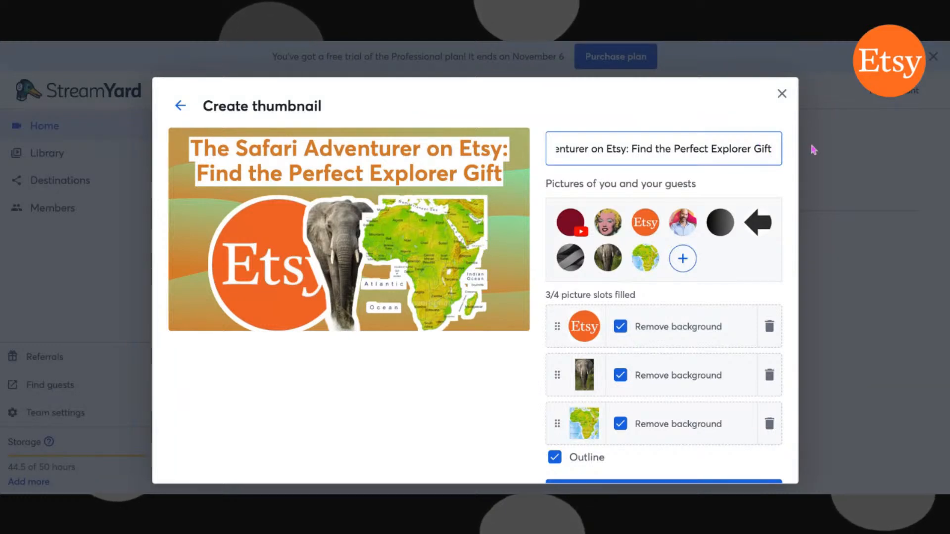
{"action": "type", "text": "&"}
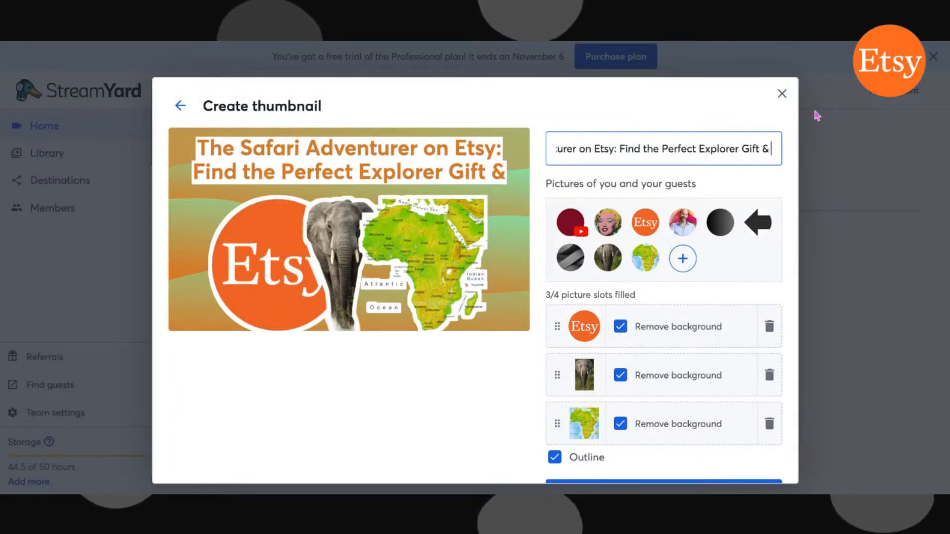
{"action": "type", "text": " Thumbn"}
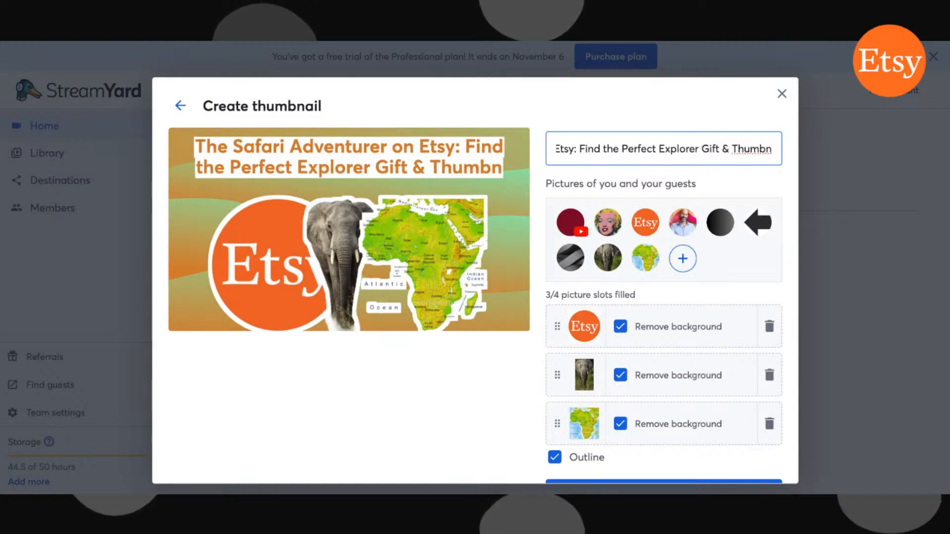
{"action": "type", "text": "ai"}
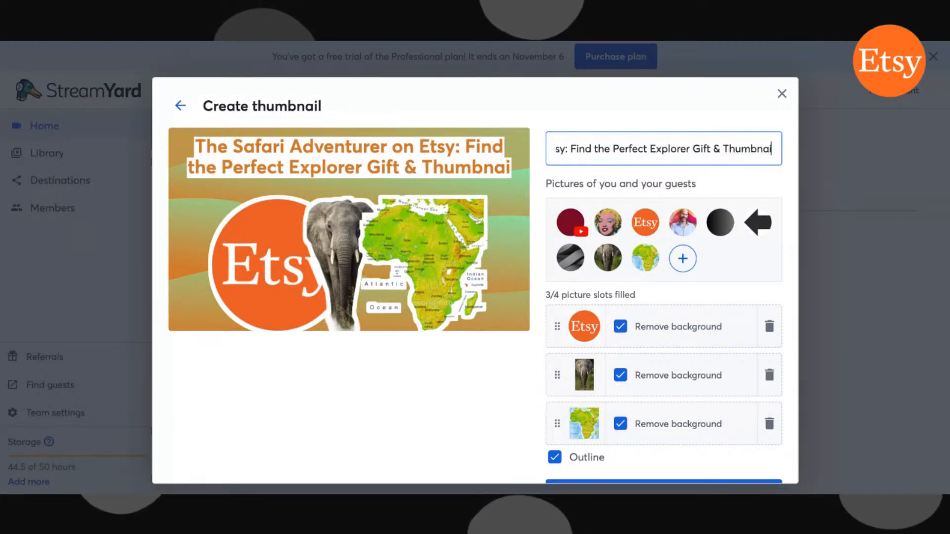
{"action": "type", "text": "l Creation"}
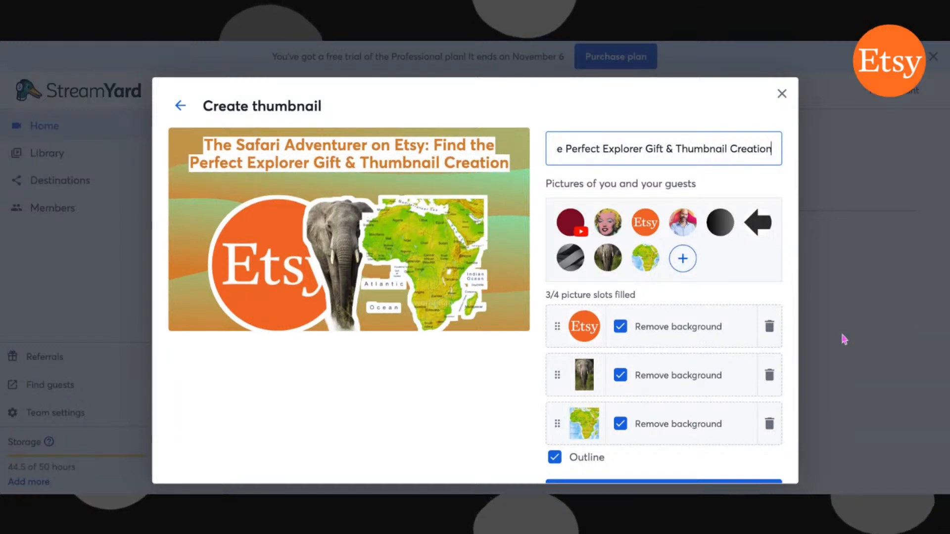
{"action": "scroll", "coordinate": [732, 369], "scroll_direction": "down", "scroll_amount": 1}
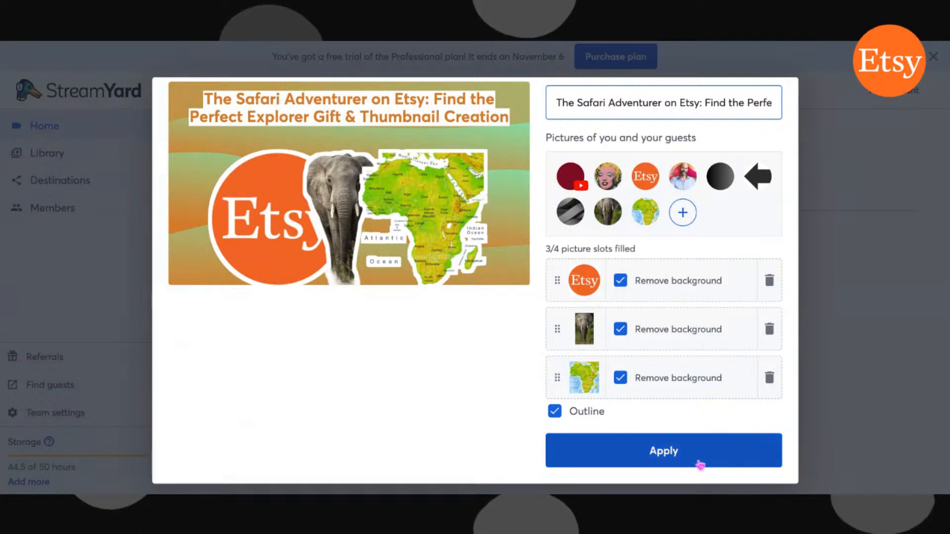
{"action": "left_click", "coordinate": [672, 458]}
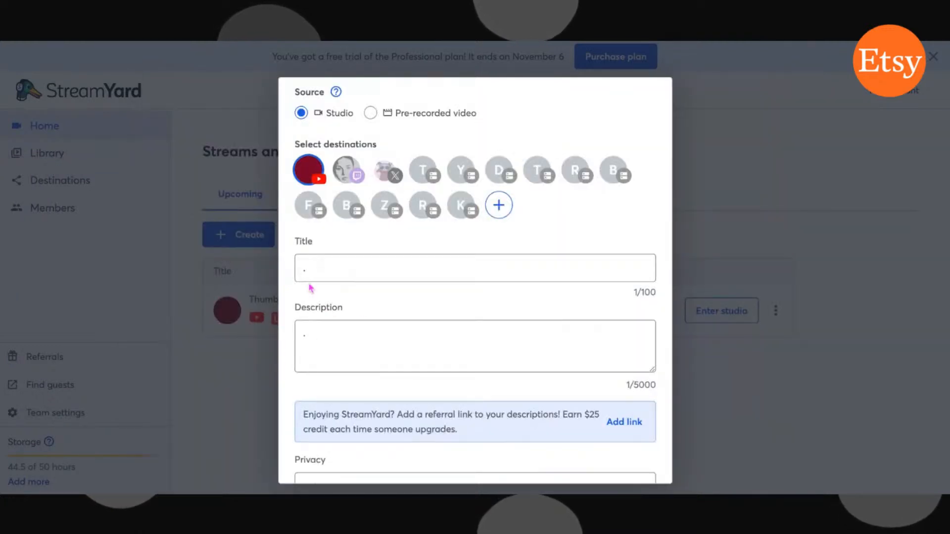
Replace the live stream's title and description with "The Safari Adventurer on Etsy: Find the Perfect Explorer Gift"
{"action": "left_click", "coordinate": [305, 267]}
{"action": "type", "text": "The Safari Adventurer on Etsy: Find the Perfect Explorer Gift"}
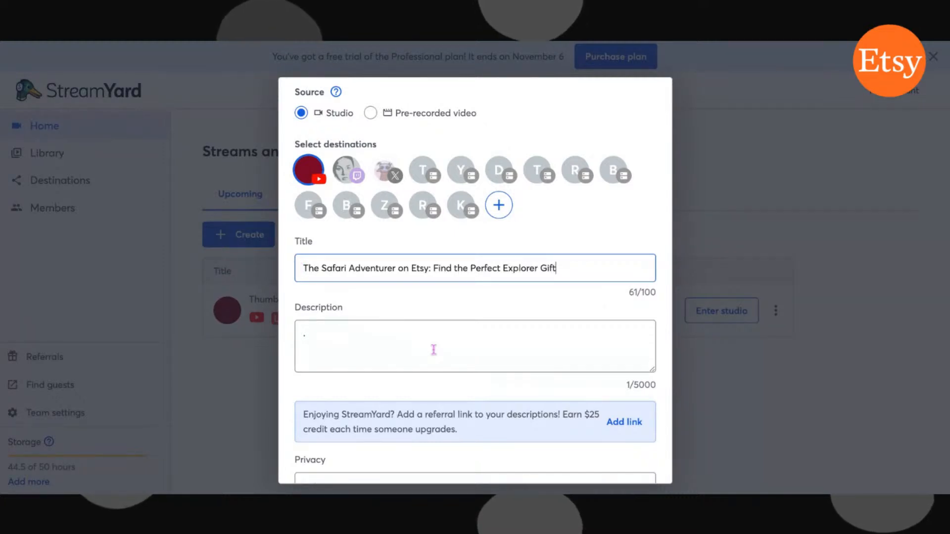
{"action": "left_click", "coordinate": [317, 334]}
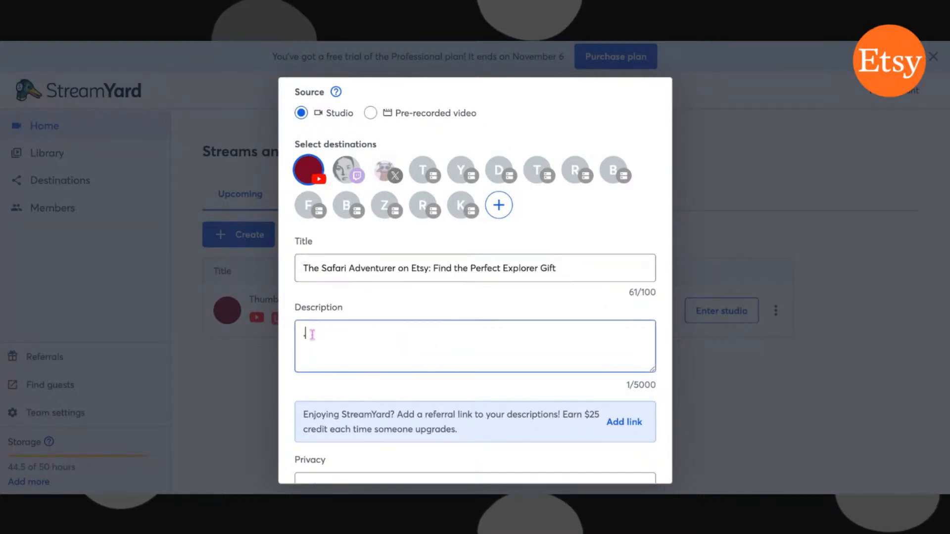
{"action": "key", "text": "BackSpace"}
{"action": "type", "text": "The Safari Adventurer on Etsy: Find the Perfect Explorer Gift"}
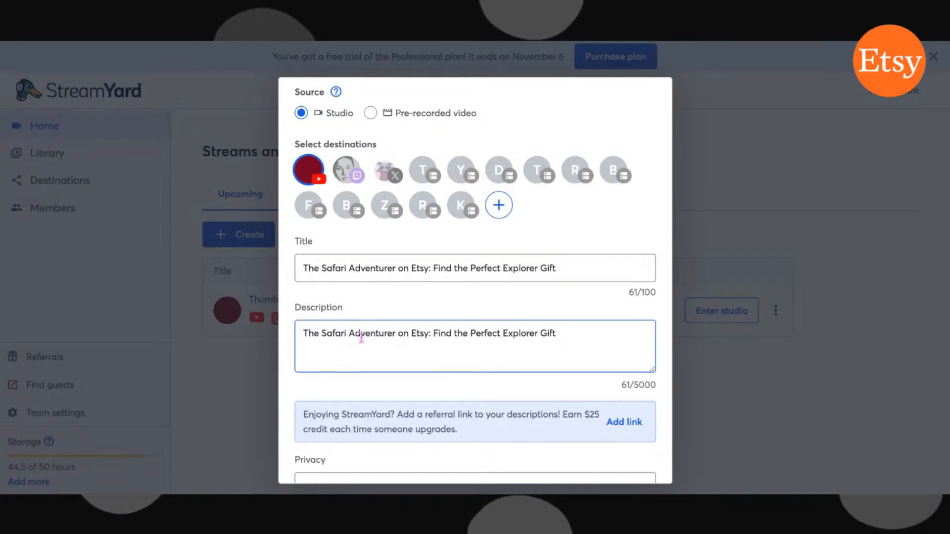
Download the finished thumbnail and create the public live stream scheduled for Apr 7, 2024 at 09:55 AM
{"action": "scroll", "coordinate": [361, 336], "scroll_direction": "down", "scroll_amount": 2}
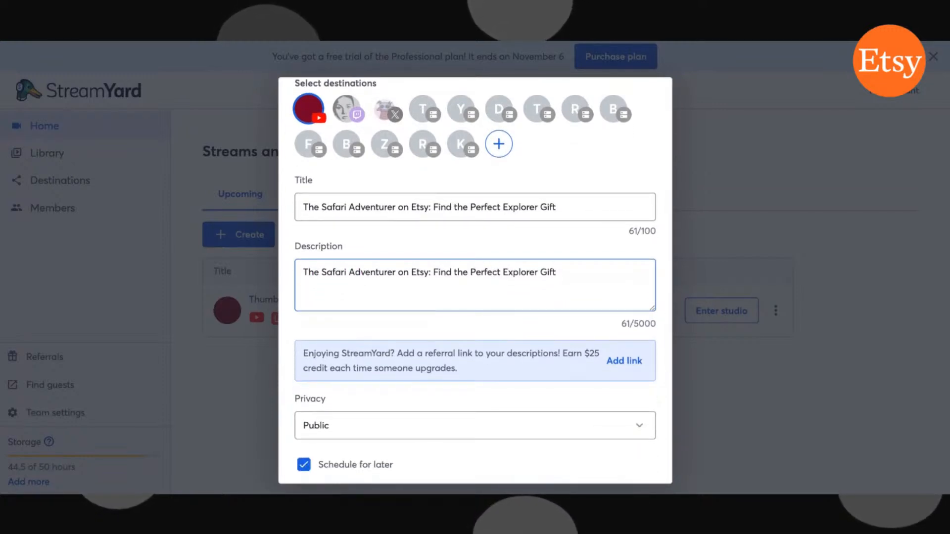
{"action": "scroll", "coordinate": [475, 297], "scroll_direction": "down", "scroll_amount": 4}
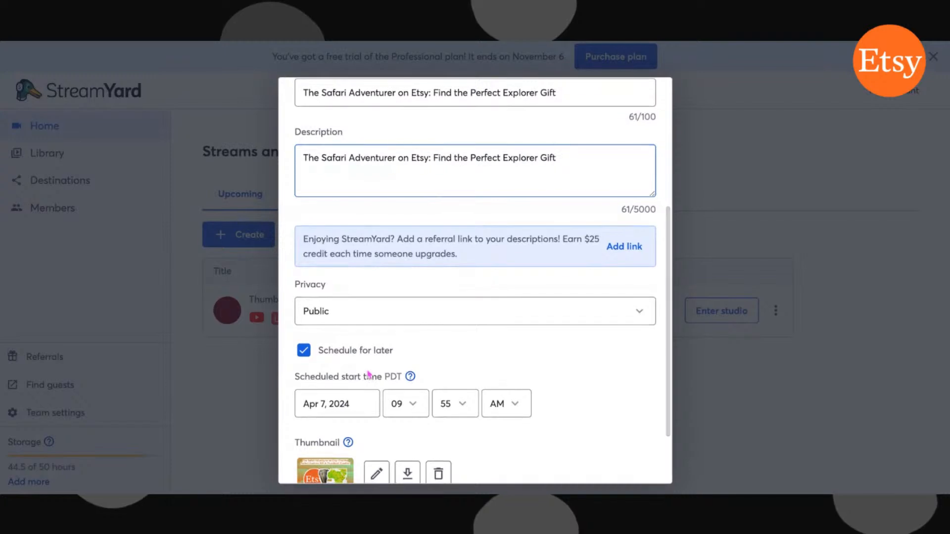
{"action": "scroll", "coordinate": [420, 399], "scroll_direction": "down", "scroll_amount": 3}
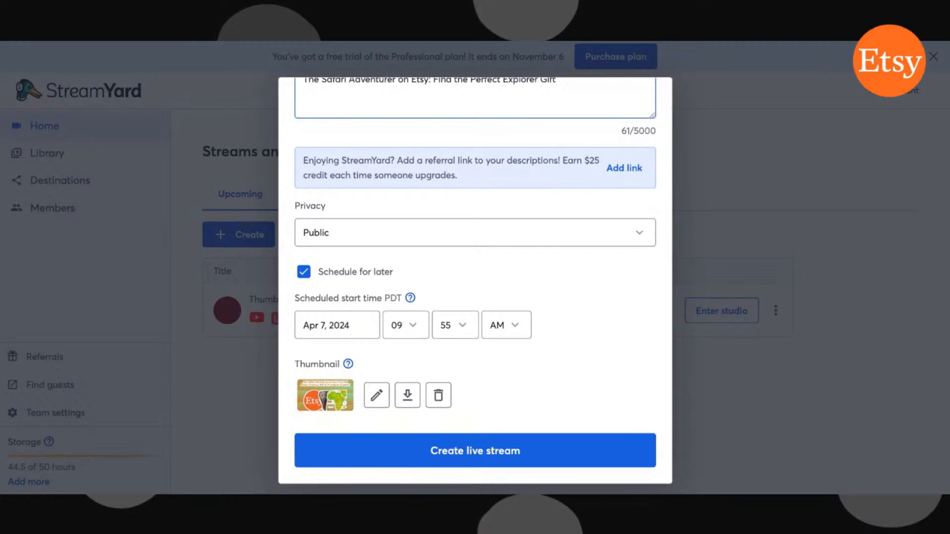
{"action": "left_click", "coordinate": [406, 398]}
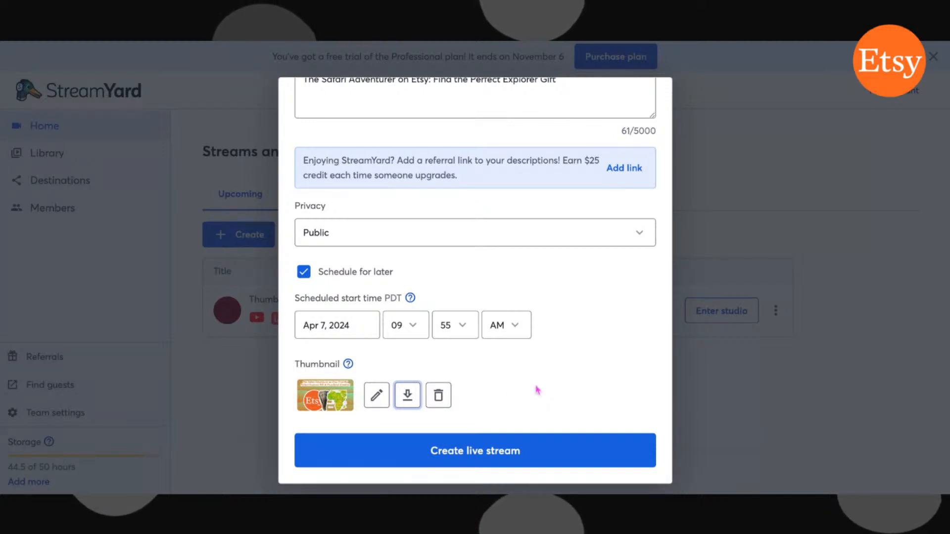
{"action": "scroll", "coordinate": [568, 379], "scroll_direction": "up", "scroll_amount": 1}
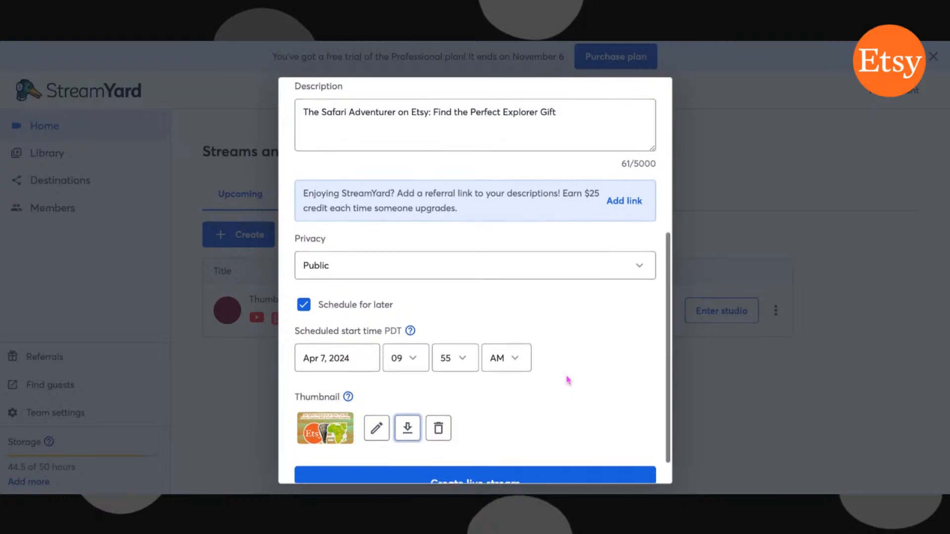
{"action": "scroll", "coordinate": [568, 379], "scroll_direction": "down", "scroll_amount": 1}
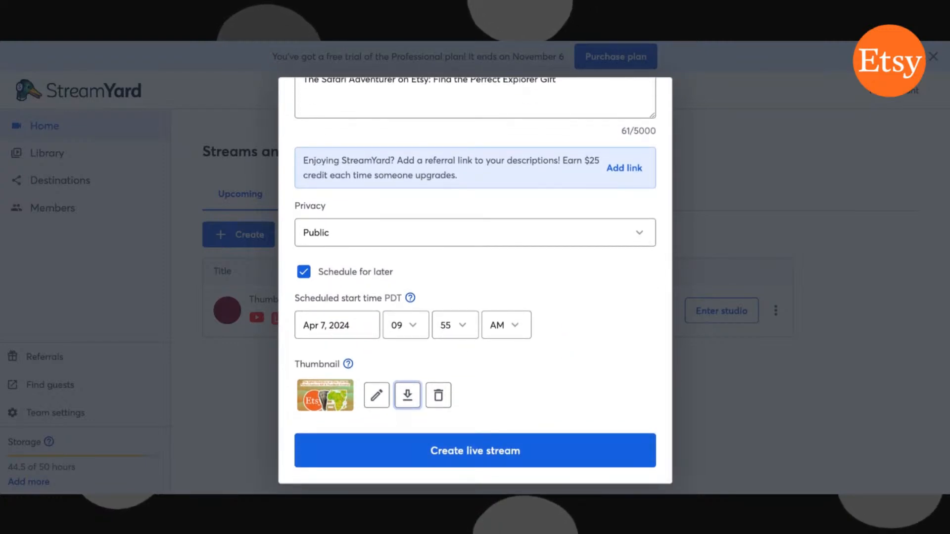
{"action": "left_click", "coordinate": [482, 453]}
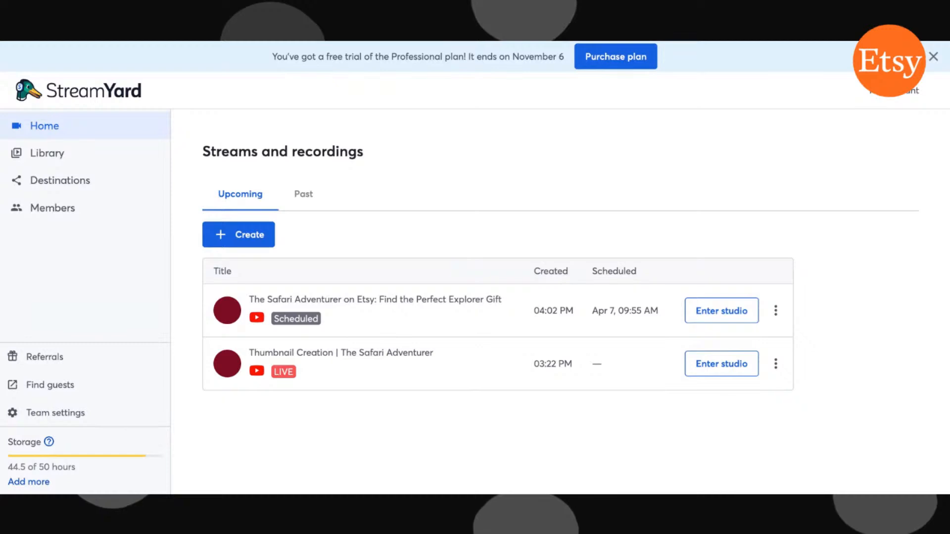
Start creating another stream or recording from the upcoming streams list
{"action": "left_click", "coordinate": [239, 235]}
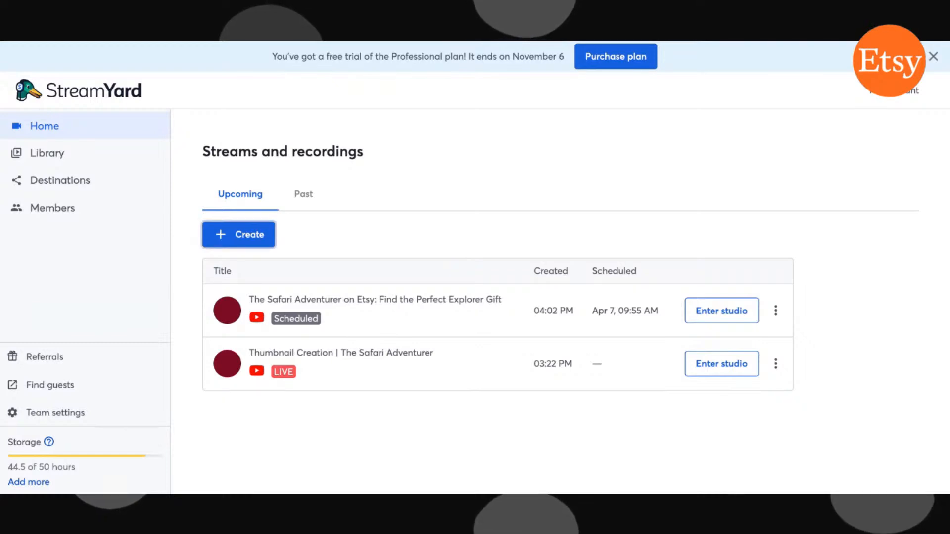